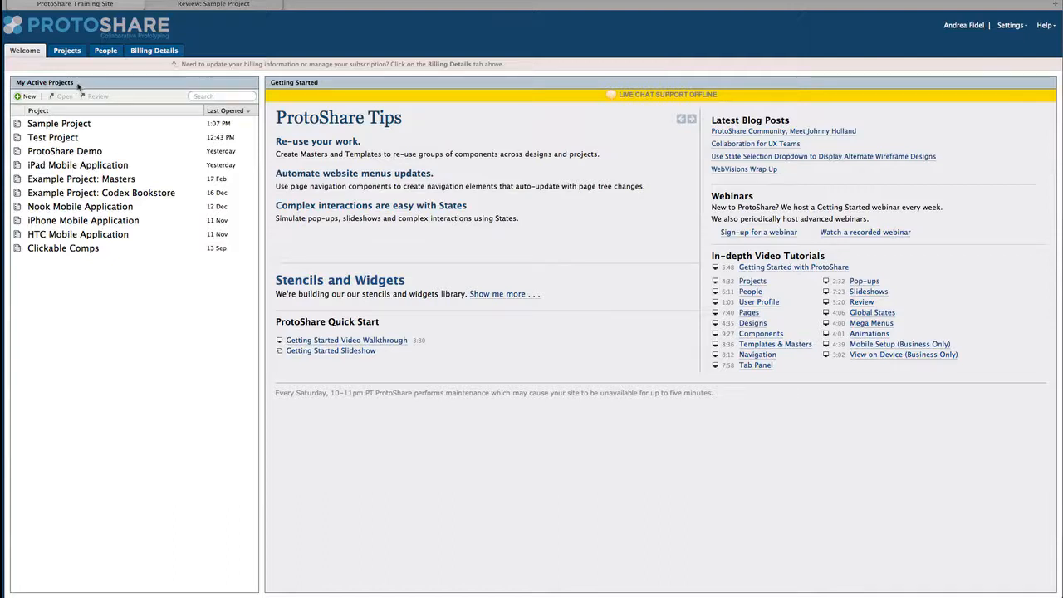
# Create a new project named My Project and open it.
pyautogui.click(27, 97)
pyautogui.write('My Project')
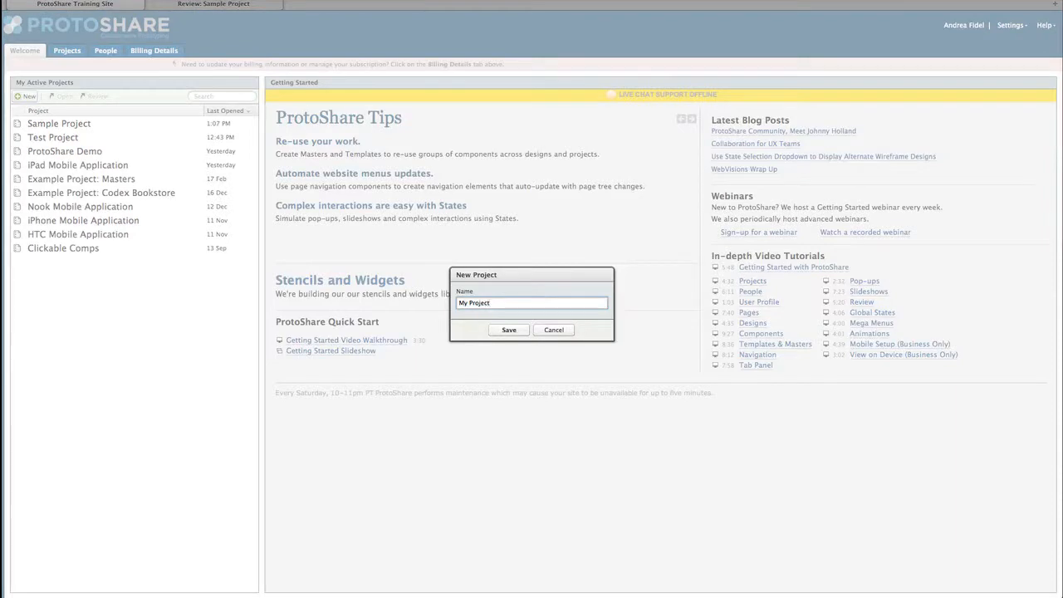
pyautogui.click(507, 330)
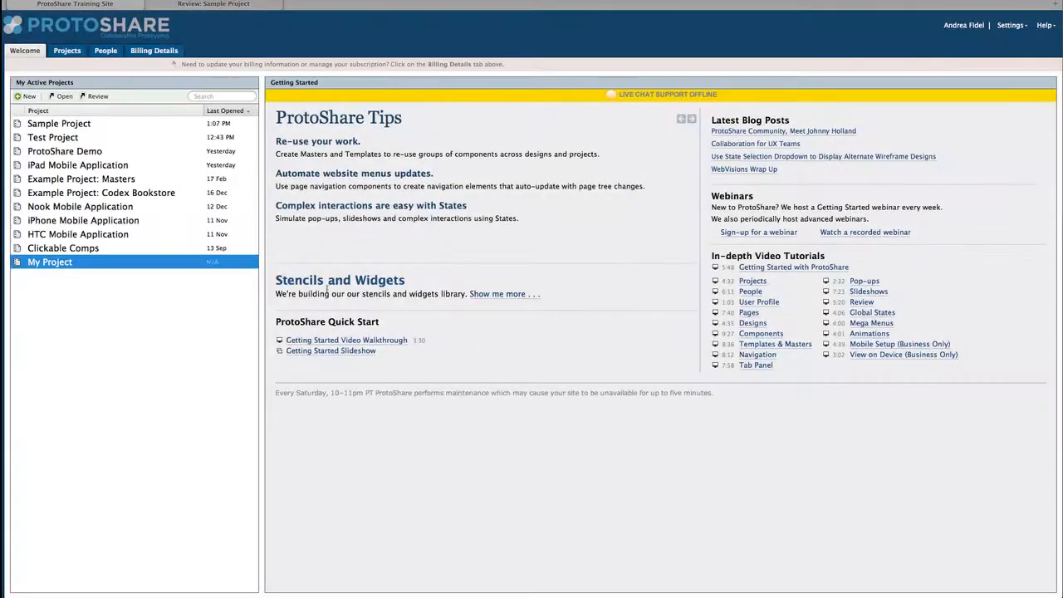
pyautogui.click(63, 97)
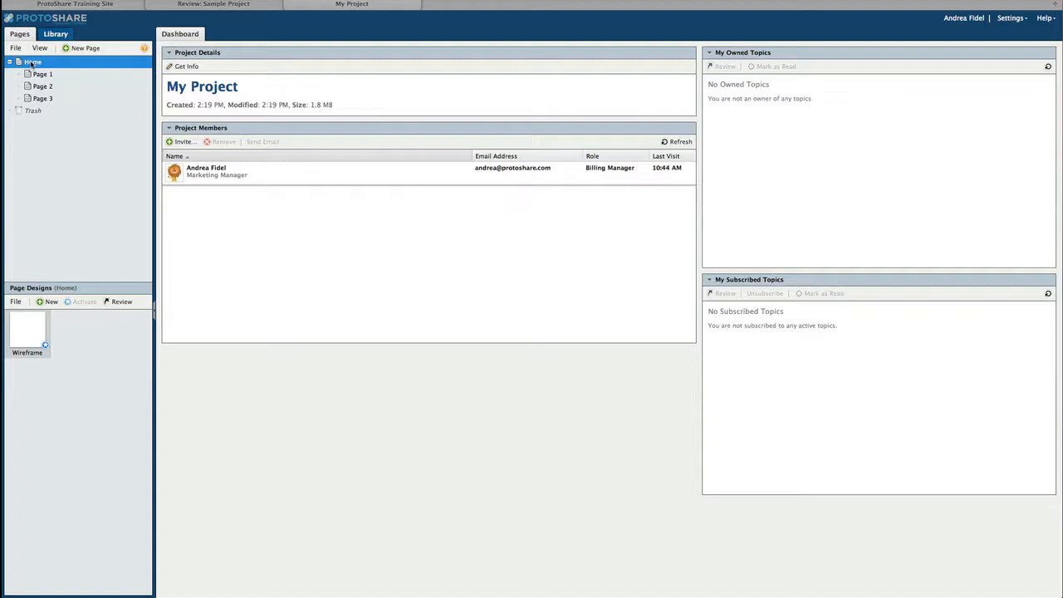
# Rename the project's Home page to Welcome.
pyautogui.rightClick(32, 63)
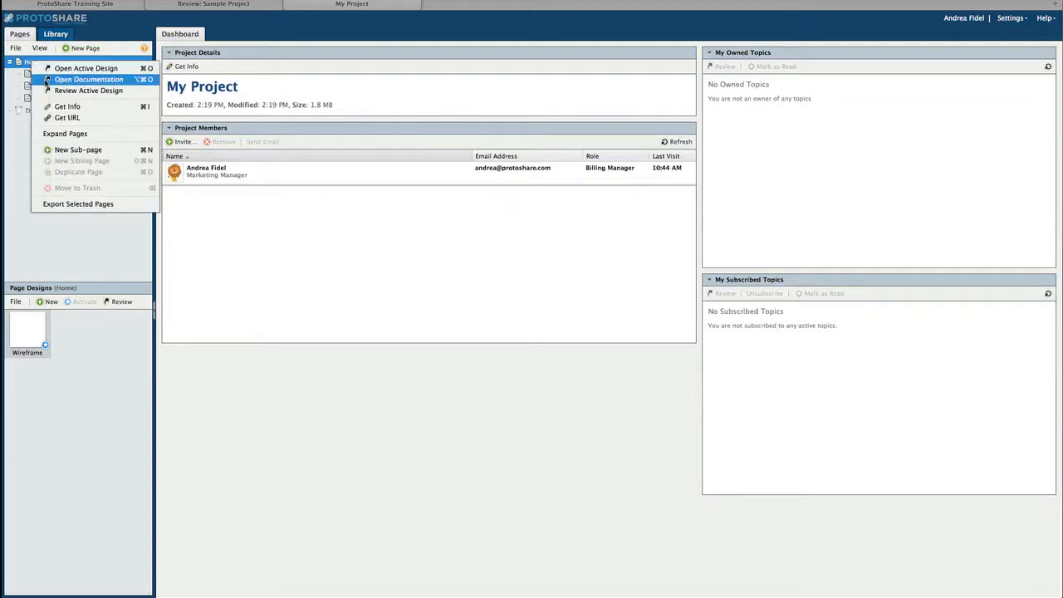
pyautogui.click(55, 106)
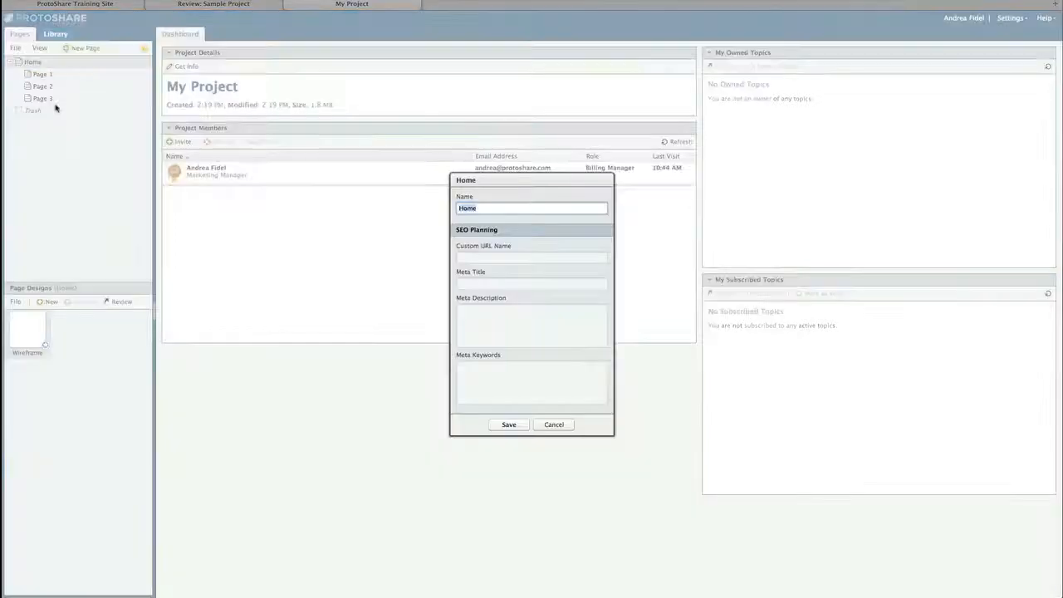
pyautogui.write('Welcom')
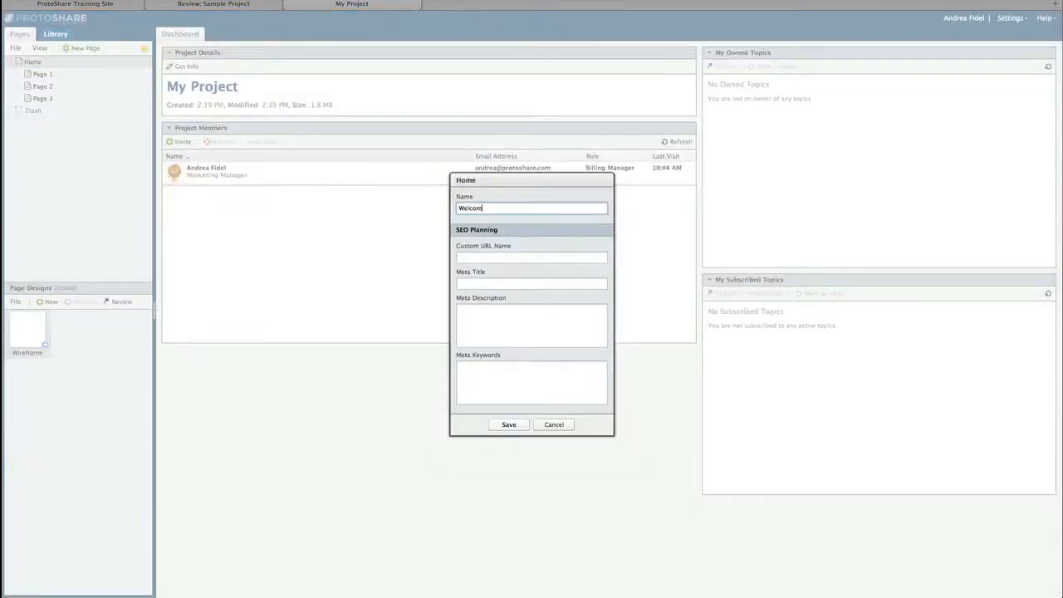
pyautogui.press('Return')
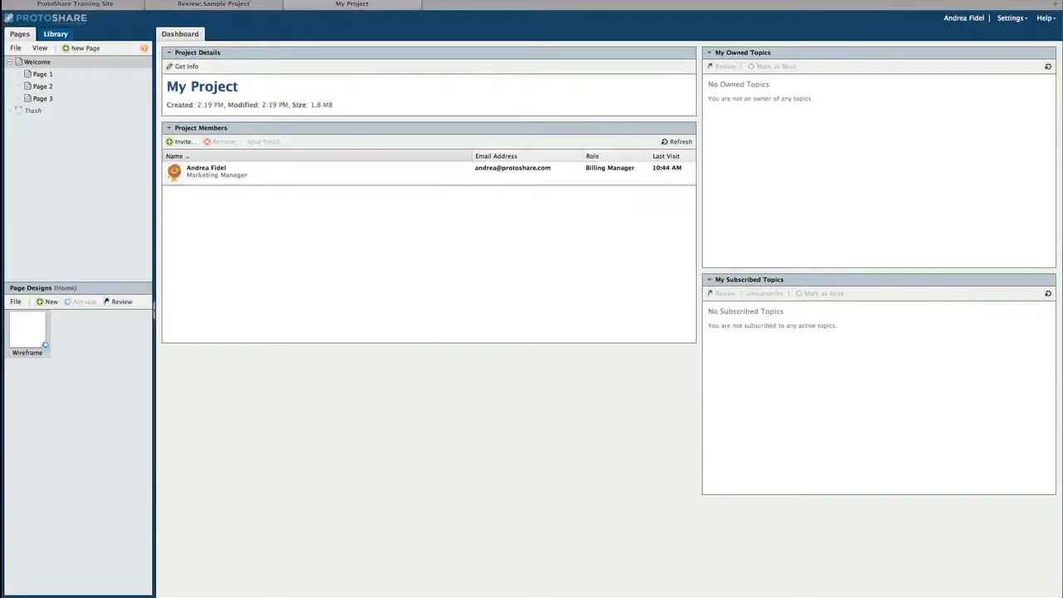
# Rename Page 1 to Tour.
pyautogui.rightClick(43, 75)
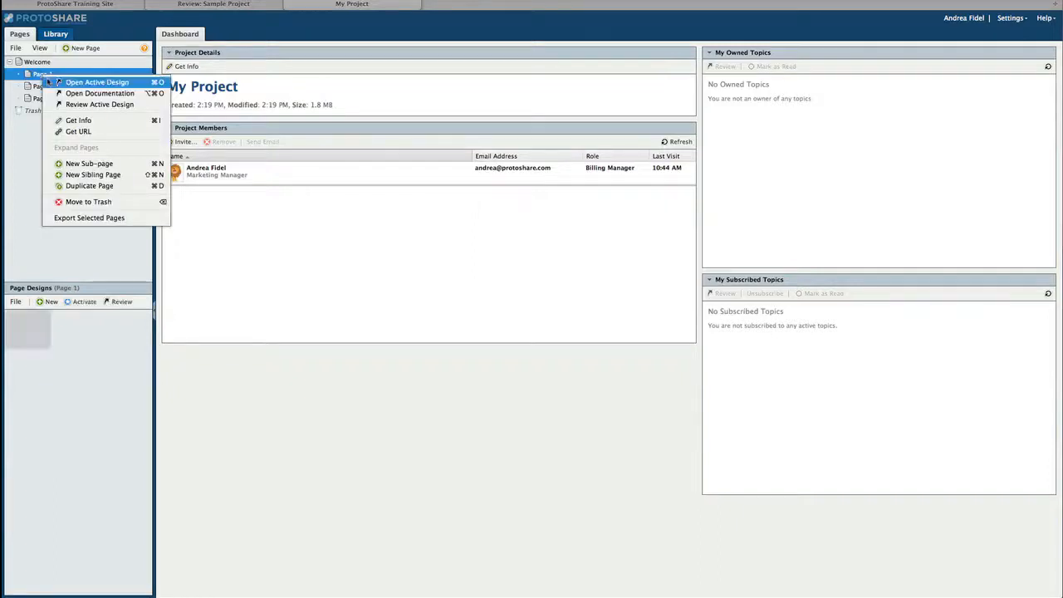
pyautogui.click(71, 121)
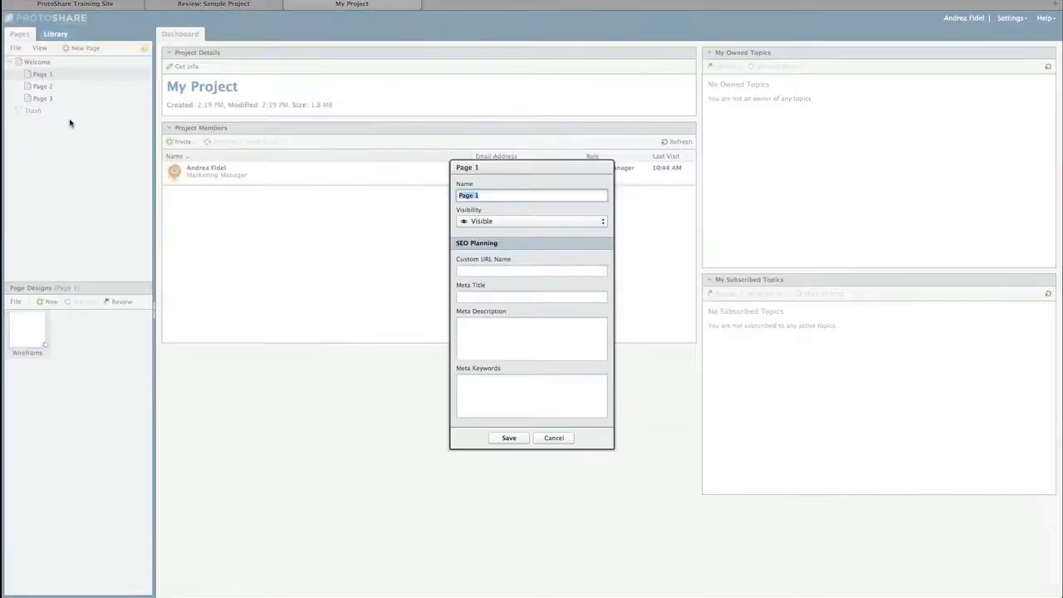
pyautogui.write('Tour')
pyautogui.press('Return')
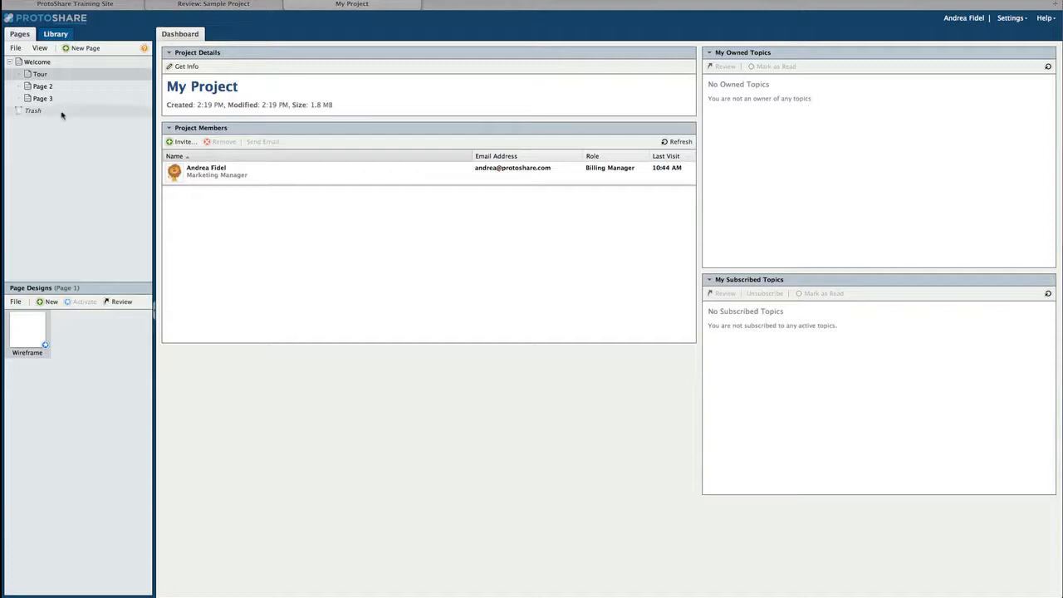
# Rename Page 2 to Features.
pyautogui.rightClick(41, 86)
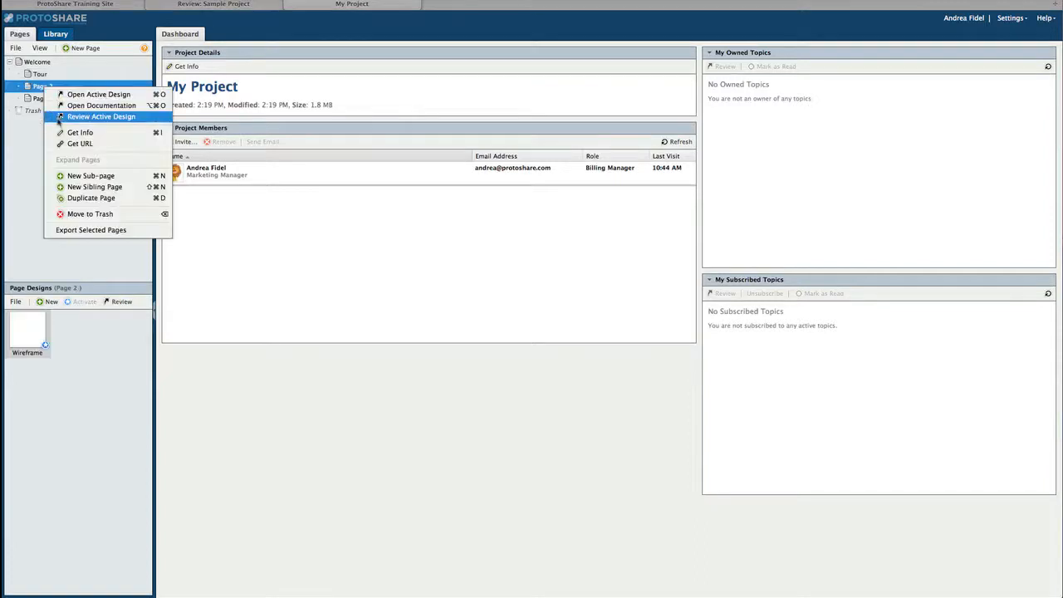
pyautogui.click(58, 132)
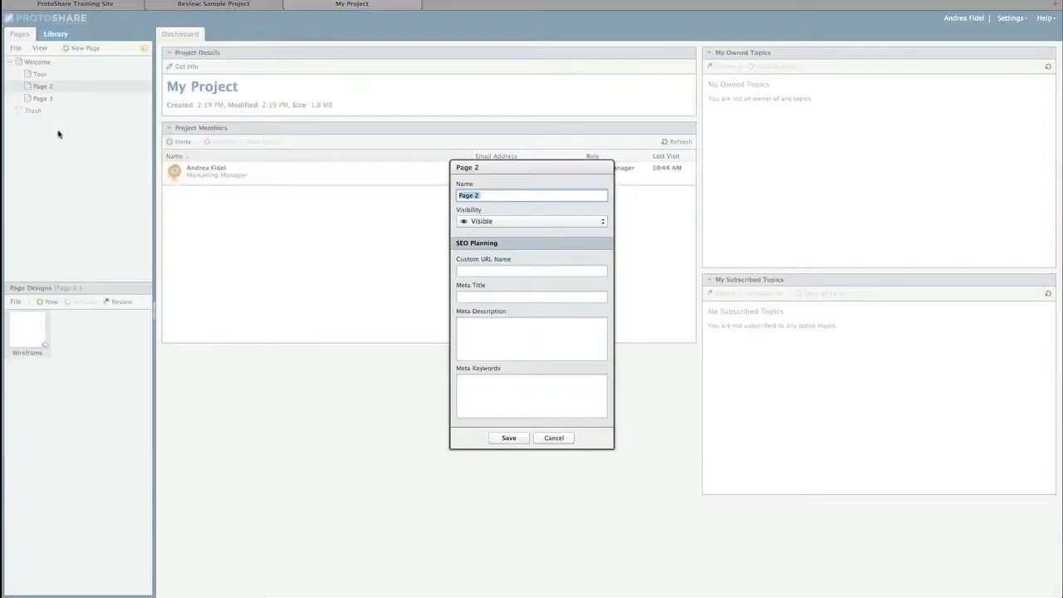
pyautogui.write('Features')
pyautogui.press('Return')
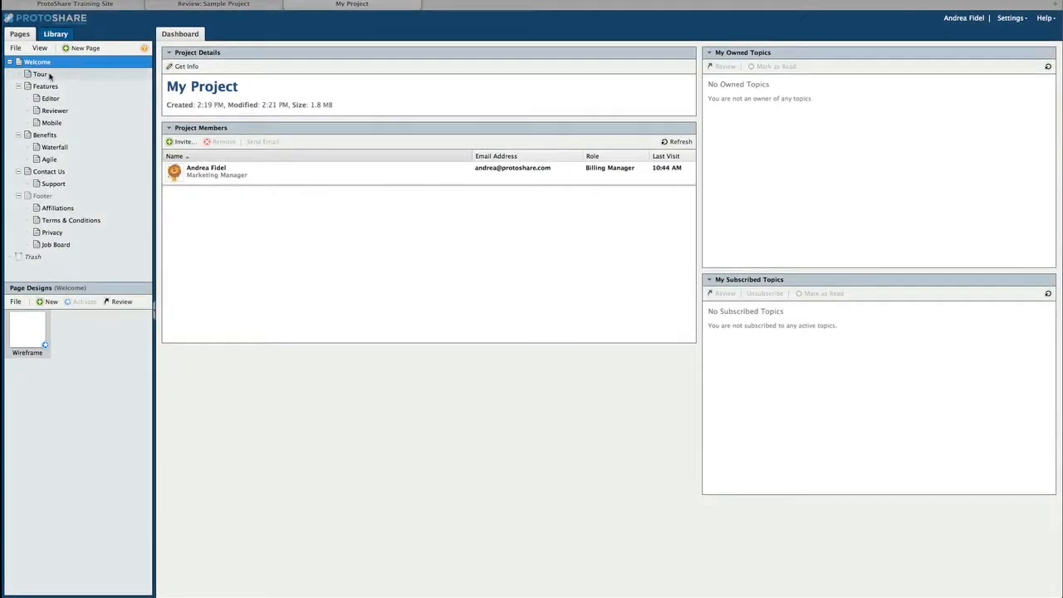
# Reorder the page tree by moving Tour between Features and Benefits, and Agile above Waterfall.
pyautogui.moveTo(42, 75); pyautogui.dragTo(13, 133)
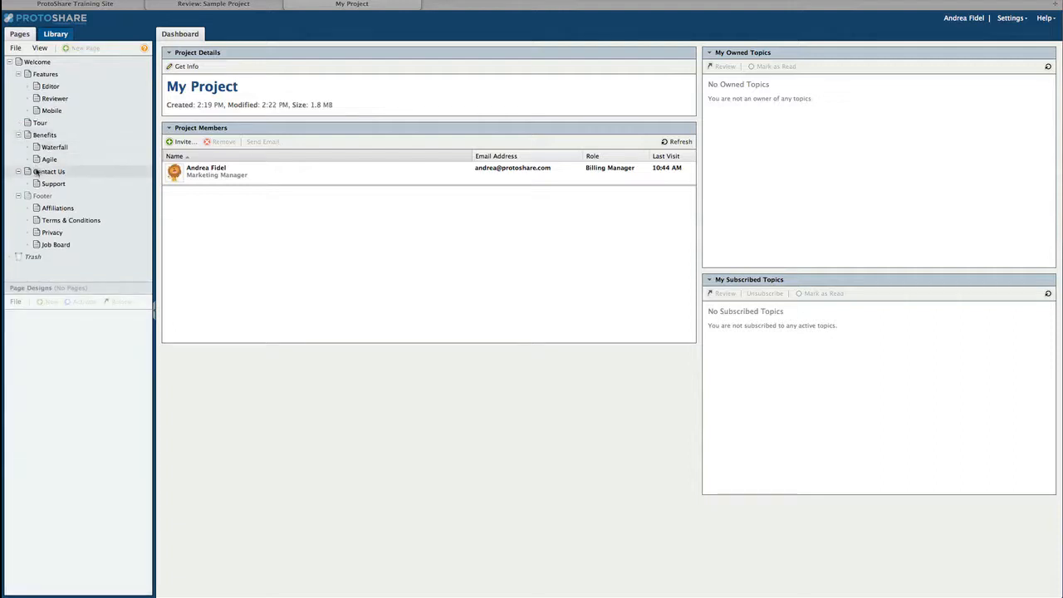
pyautogui.moveTo(46, 159); pyautogui.dragTo(47, 147)
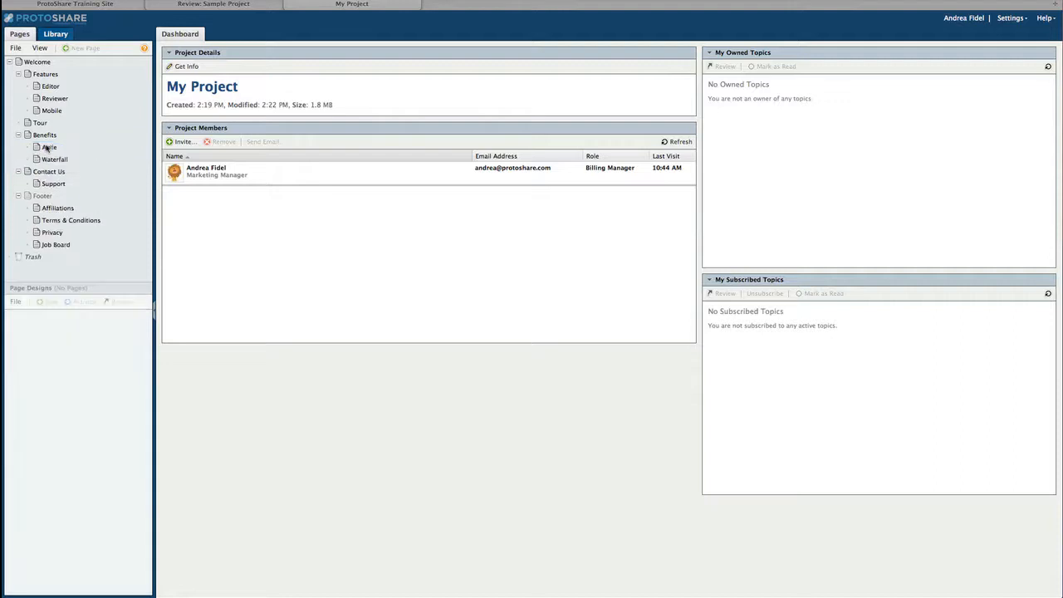
# Add a new page design named Draft 1 to the Welcome page.
pyautogui.click(36, 62)
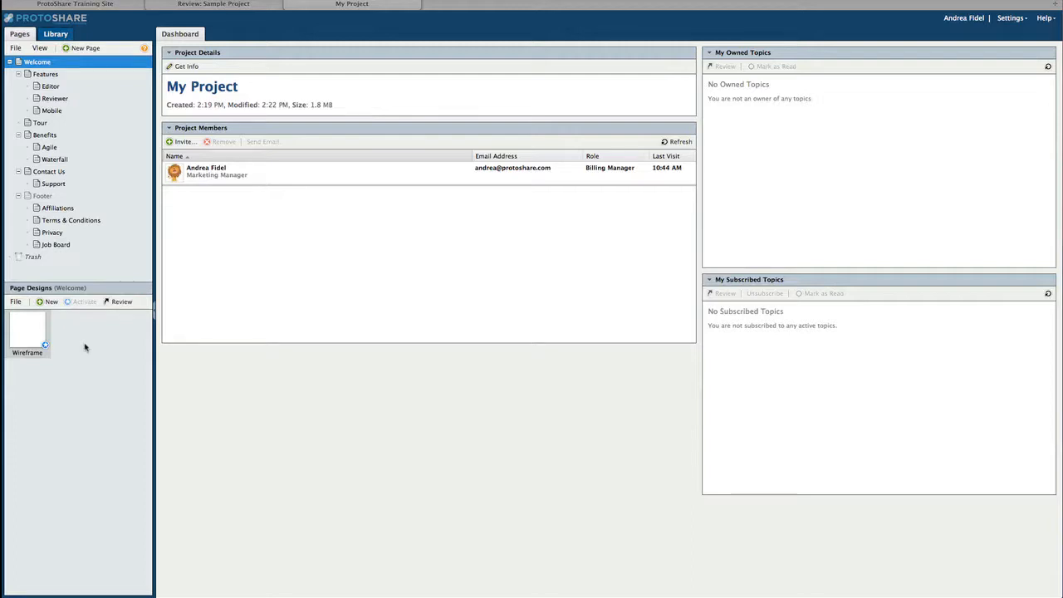
pyautogui.click(48, 304)
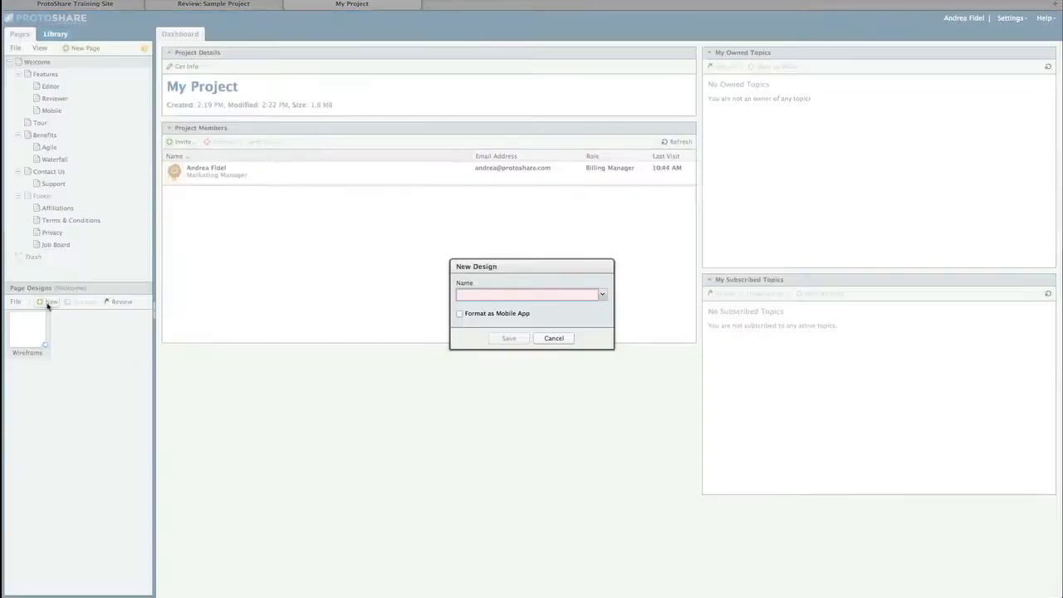
pyautogui.write('Draft 1')
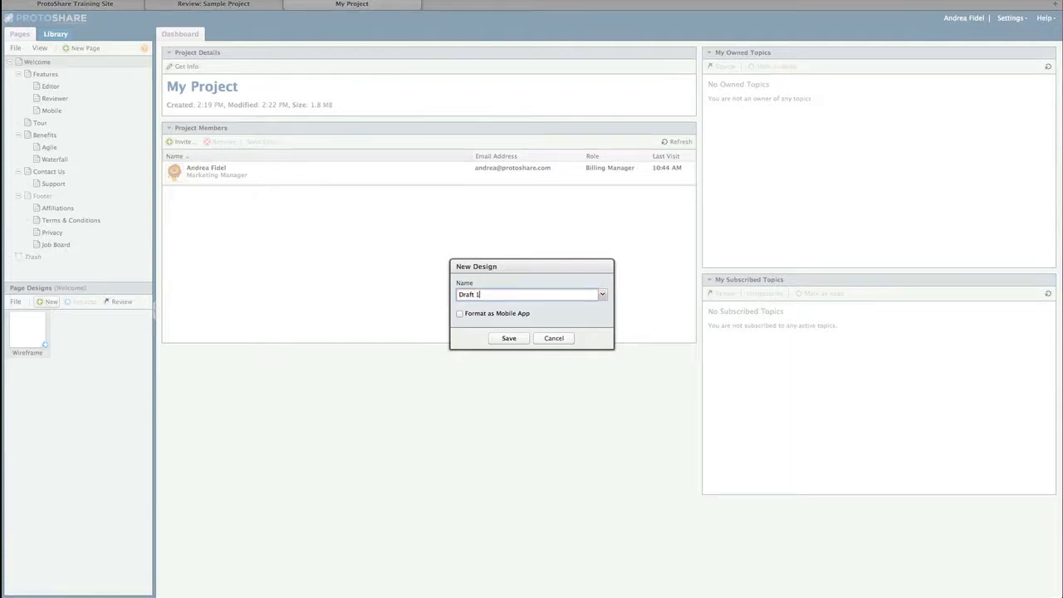
pyautogui.press('Return')
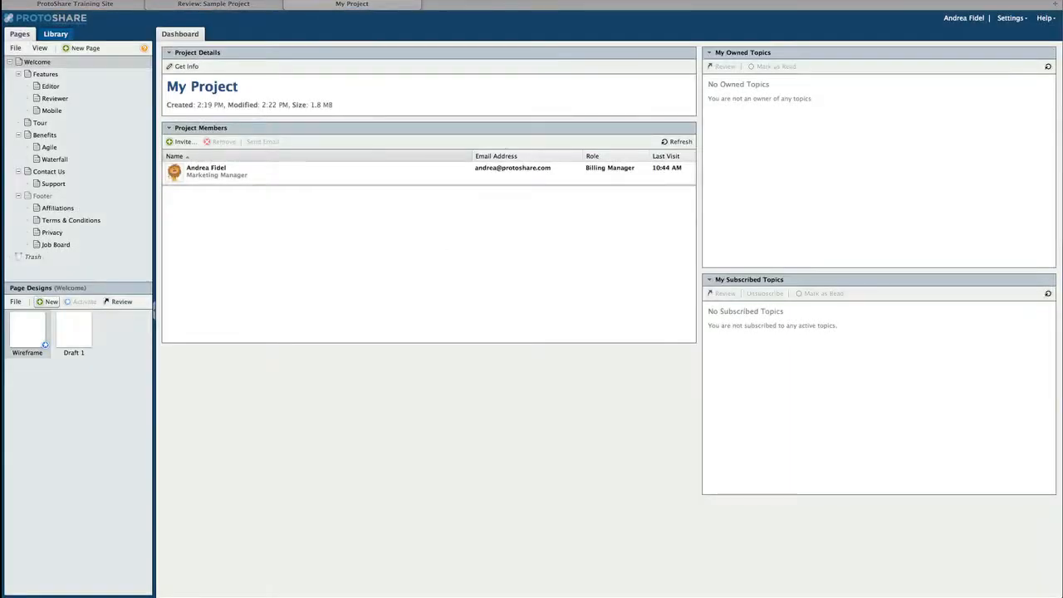
# Open the Welcome page's Wireframe design for editing and hide the component property inspector.
pyautogui.click(31, 332)
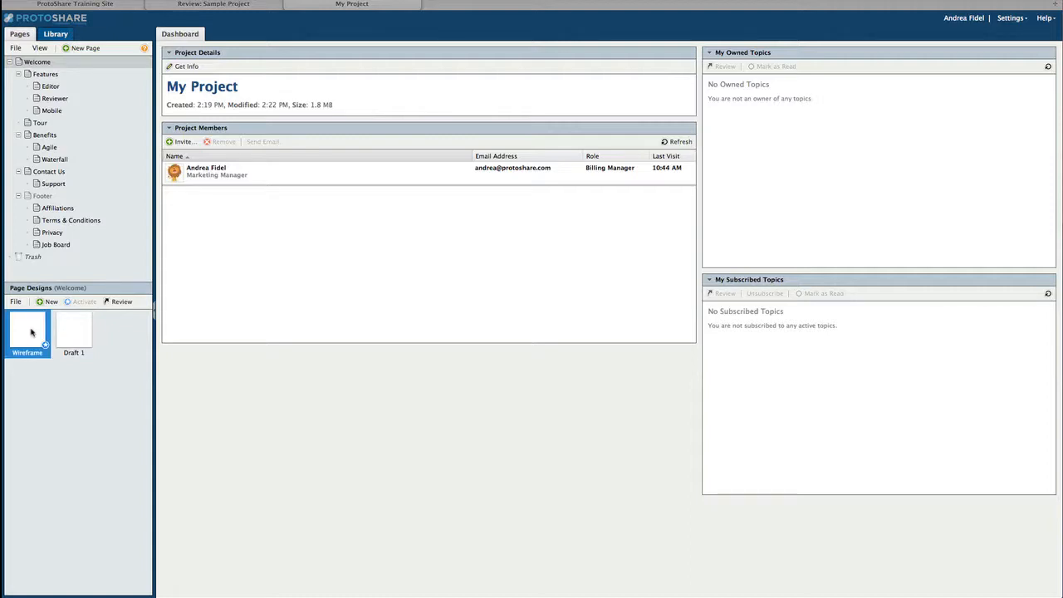
pyautogui.doubleClick(27, 333)
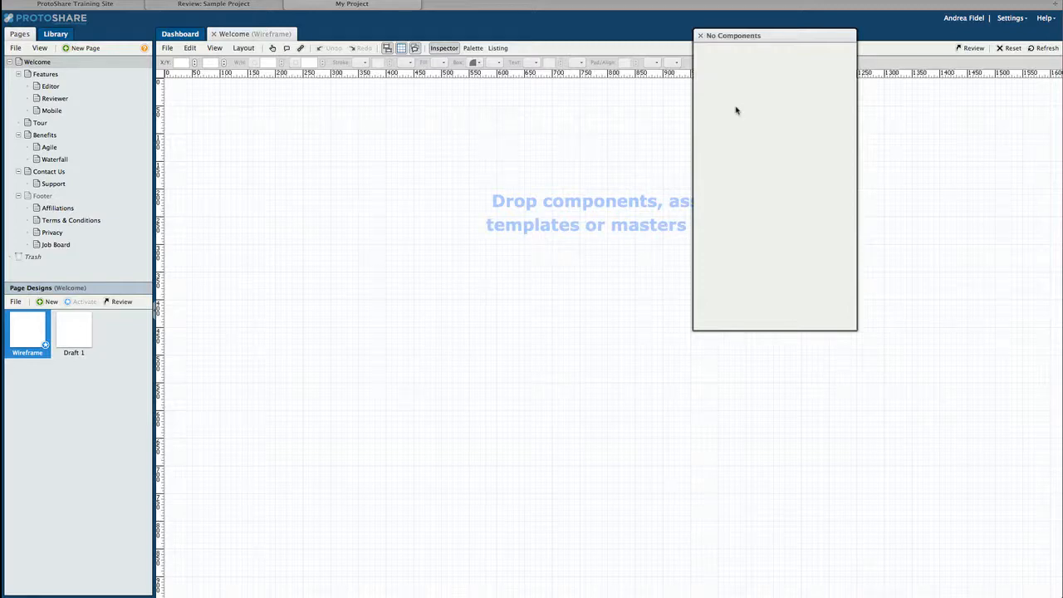
pyautogui.click(473, 49)
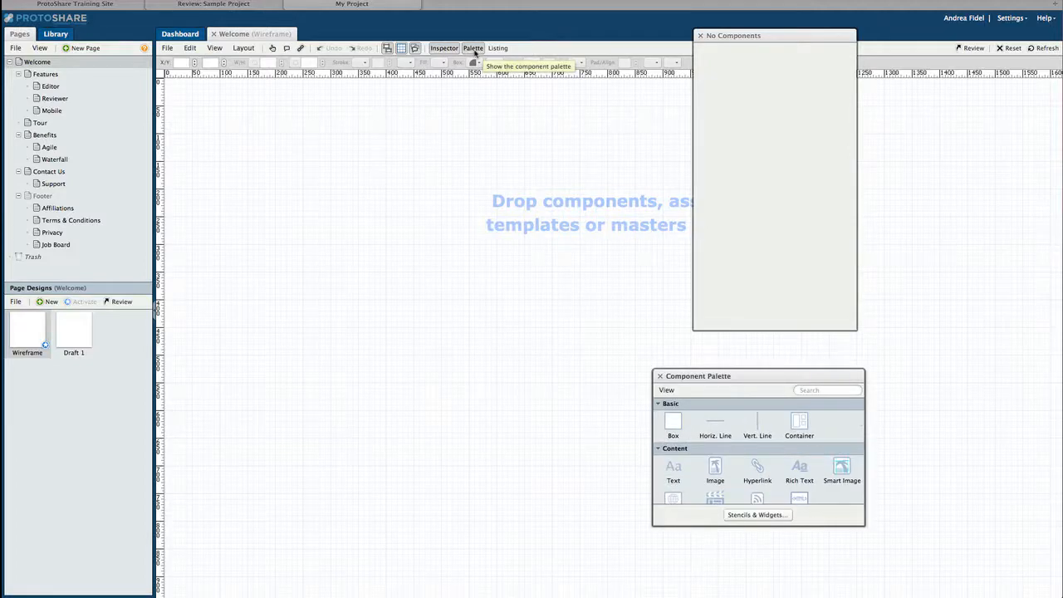
pyautogui.click(474, 48)
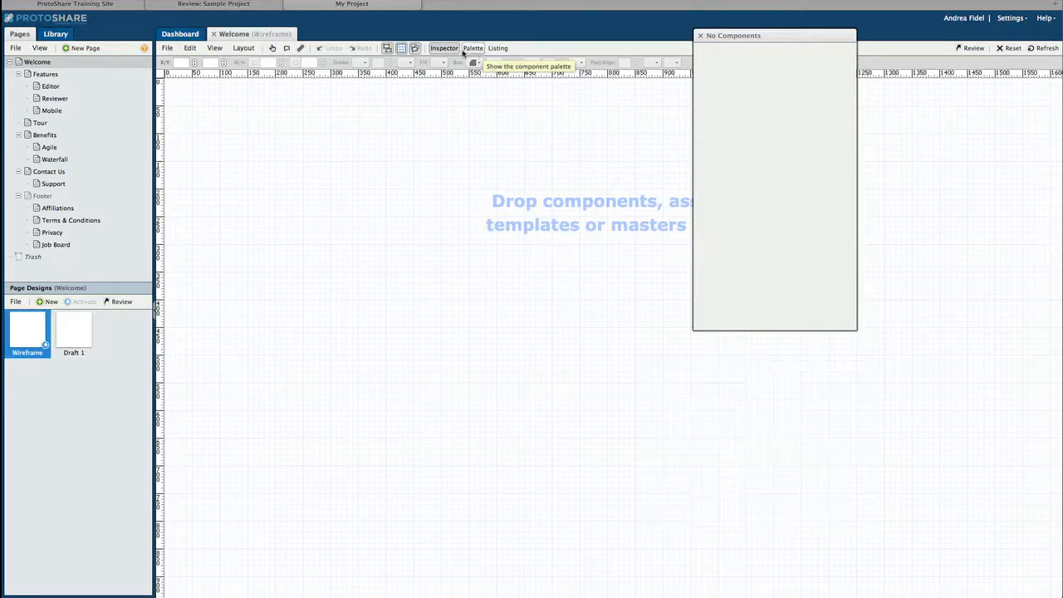
pyautogui.click(452, 50)
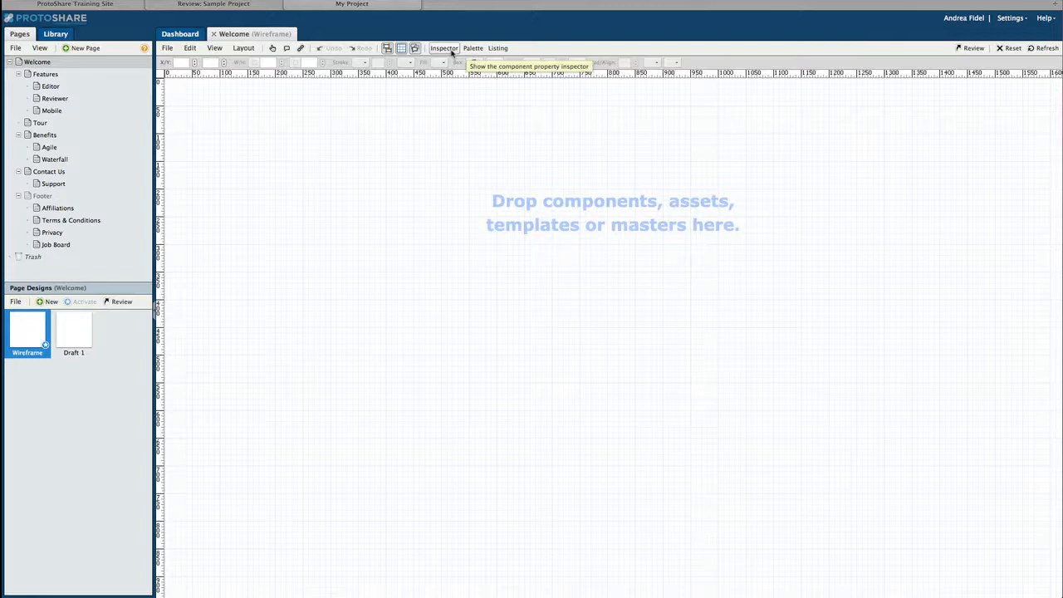
pyautogui.click(167, 48)
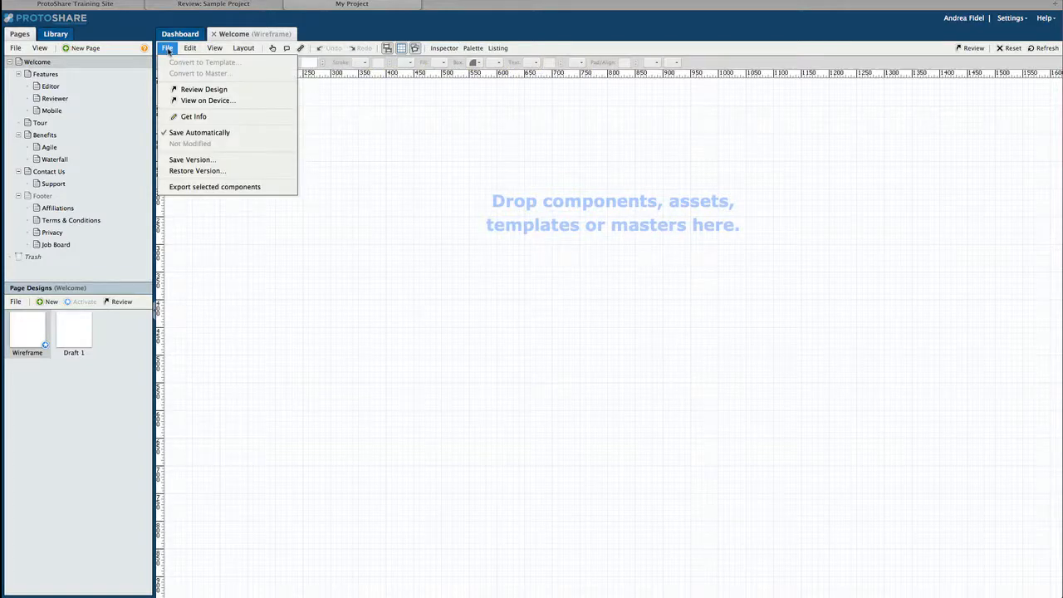
pyautogui.moveTo(191, 49)
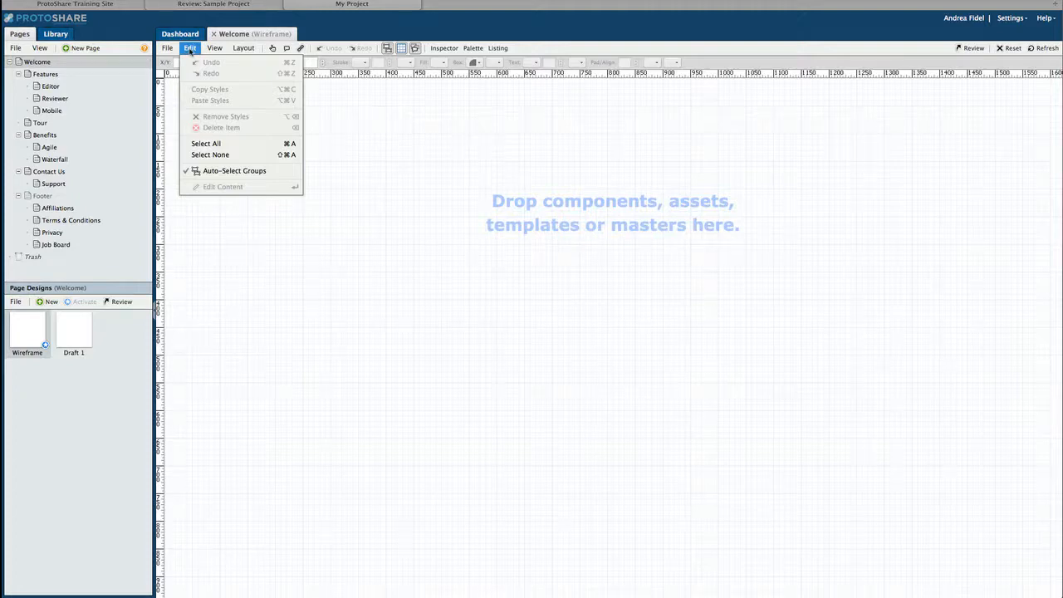
pyautogui.click(241, 48)
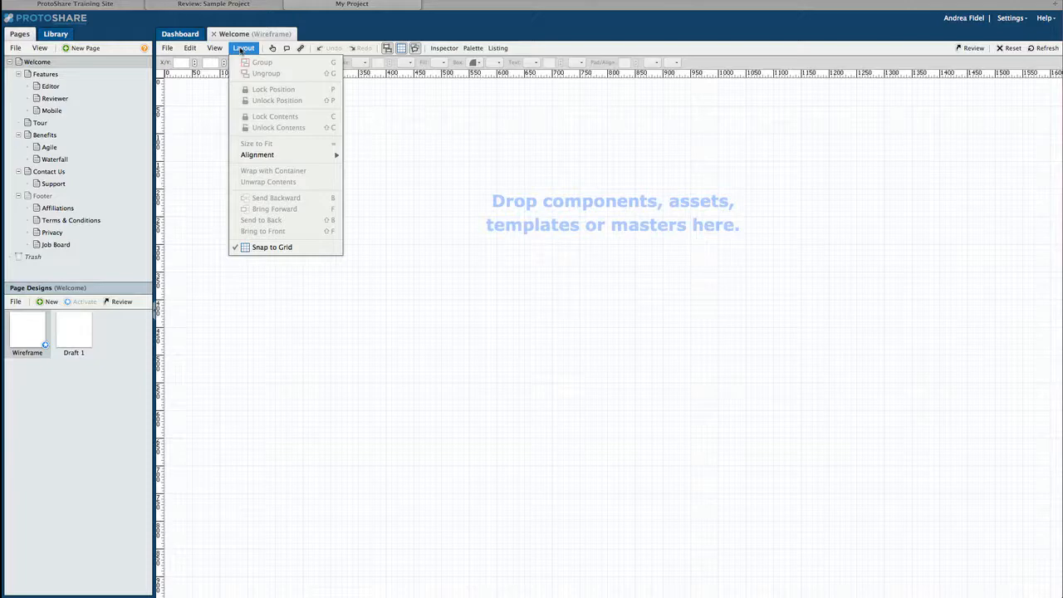
pyautogui.click(241, 49)
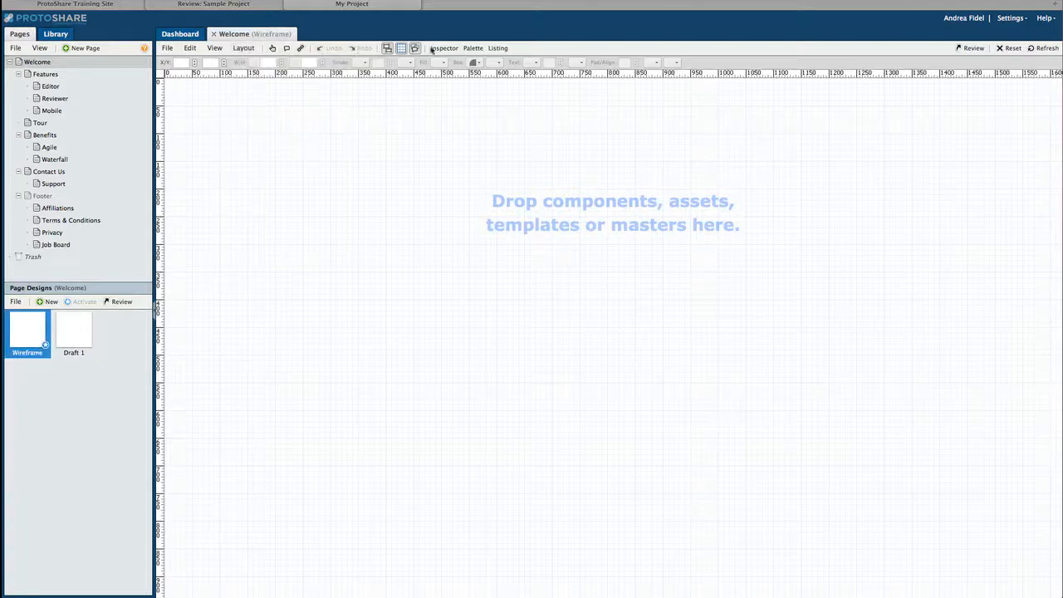
# Show the Component Palette, make it taller and look through its component groups.
pyautogui.click(475, 48)
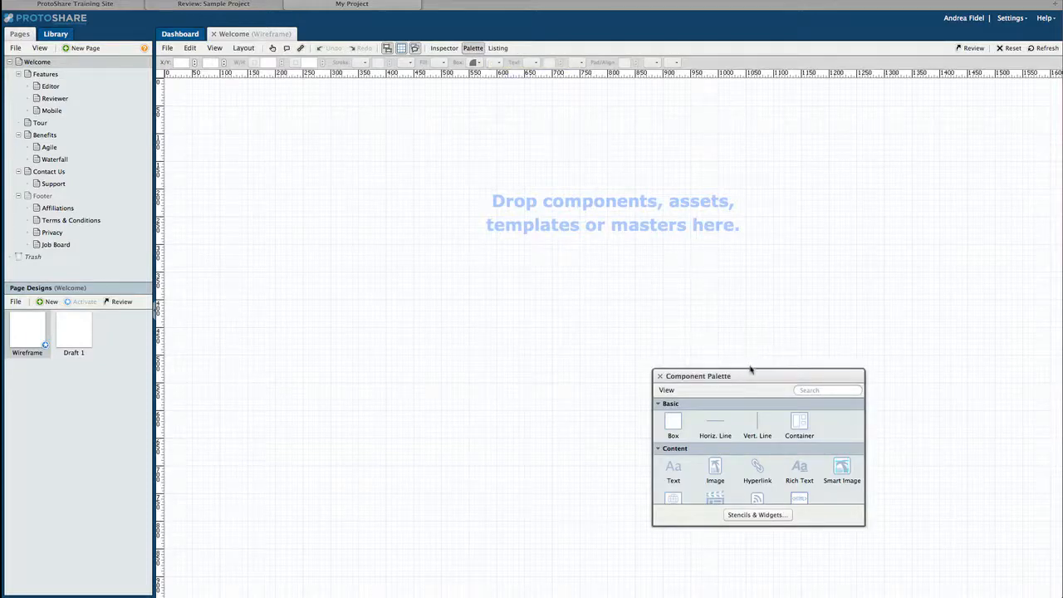
pyautogui.moveTo(750, 369); pyautogui.dragTo(752, 333)
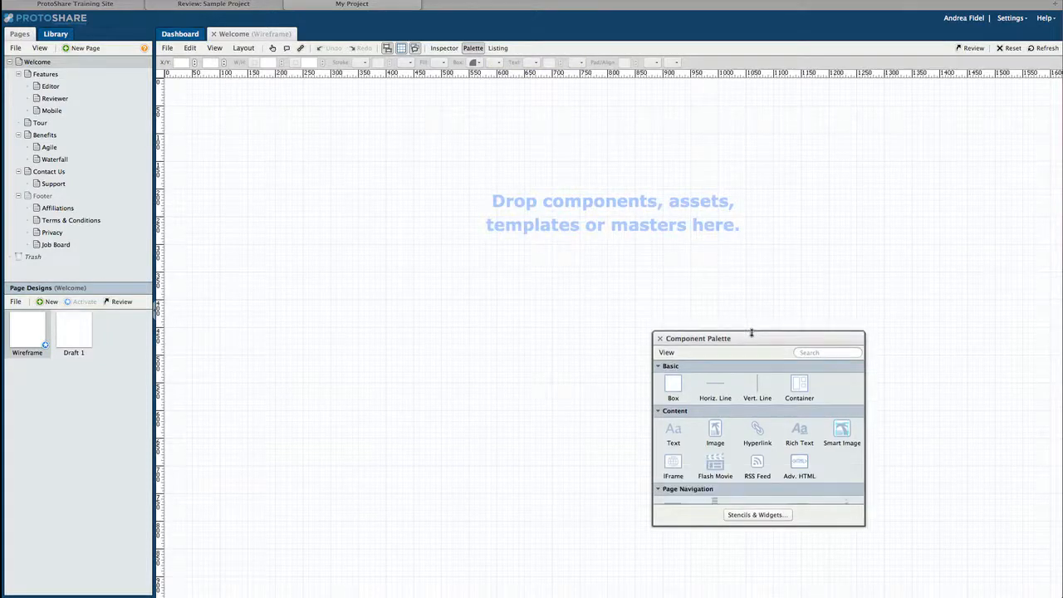
pyautogui.scroll(-3, 754, 399)
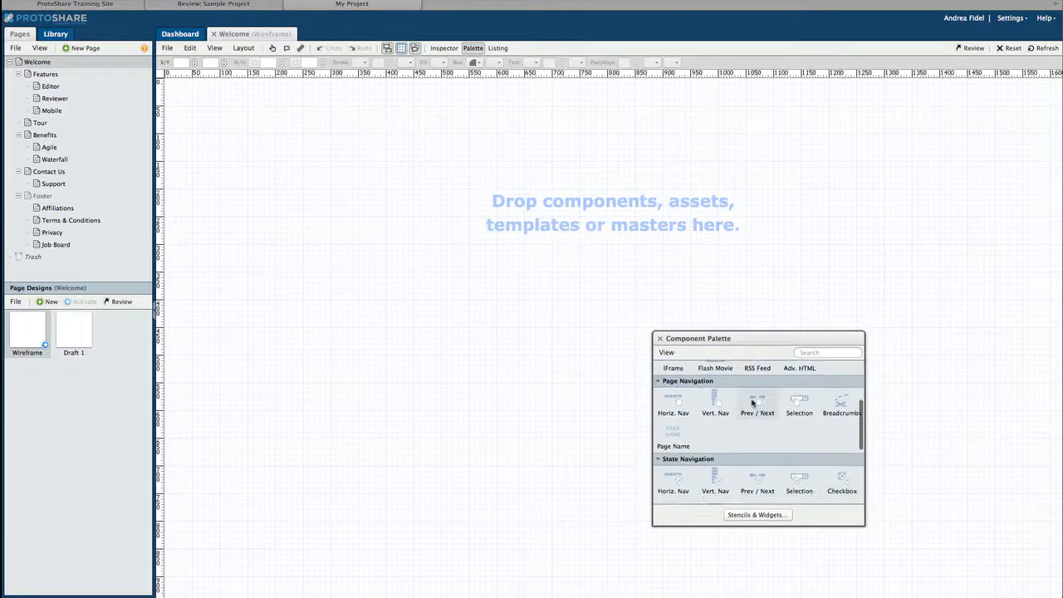
pyautogui.scroll(-5, 754, 404)
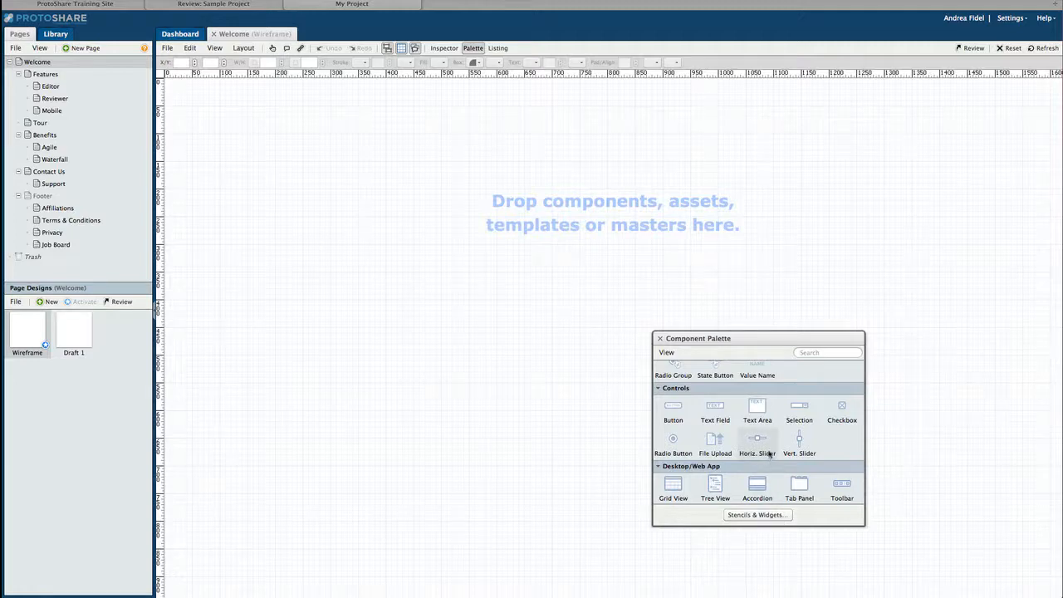
pyautogui.scroll(4, 770, 453)
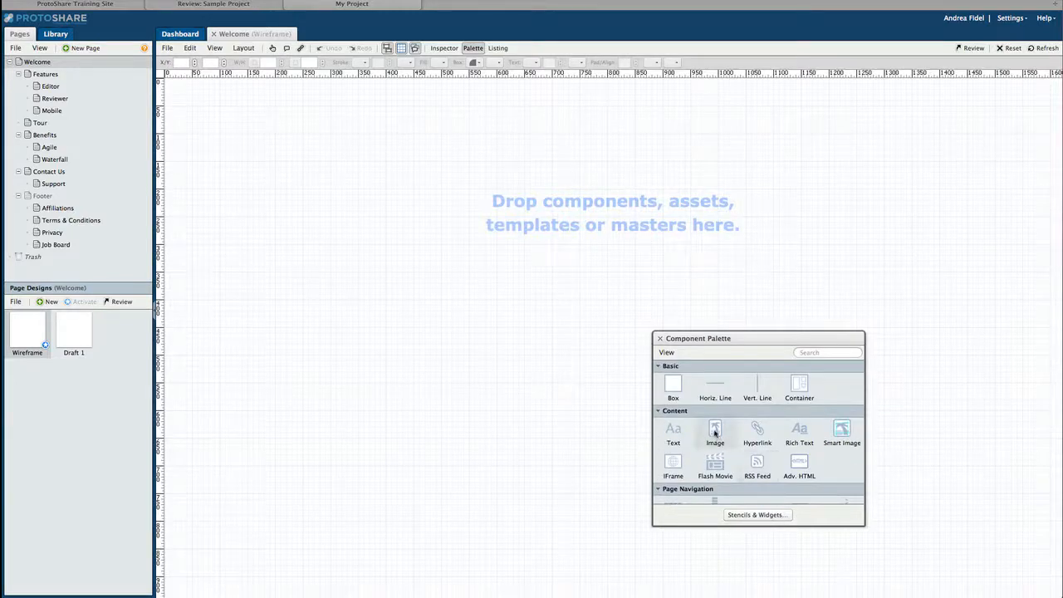
# Add a 250 by 100 px image at the page's upper-left corner and a gray 740 by 100 px box beside it.
pyautogui.moveTo(715, 430); pyautogui.dragTo(303, 106)
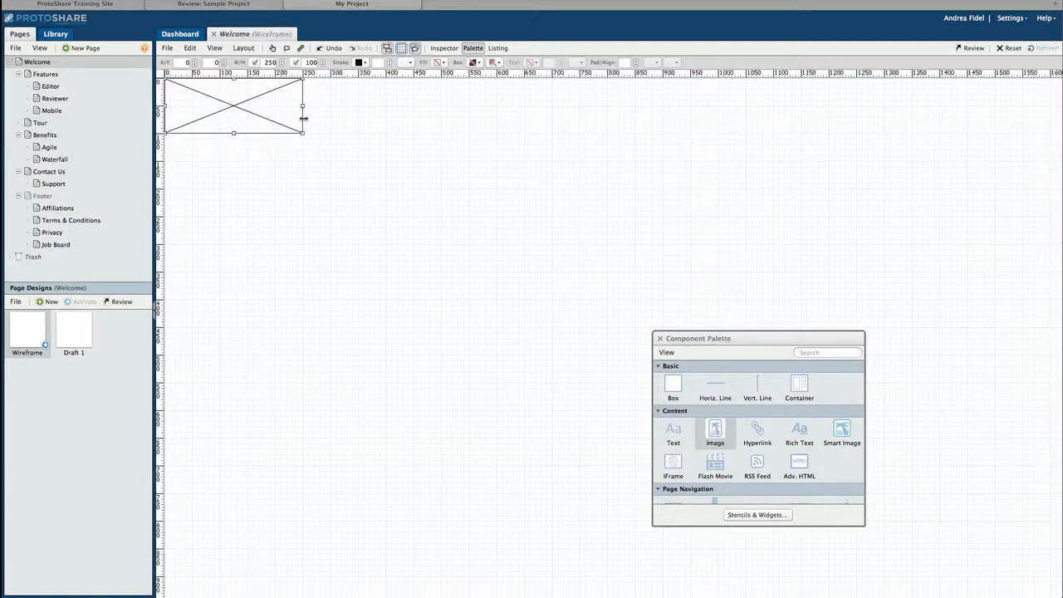
pyautogui.moveTo(656, 380); pyautogui.dragTo(366, 150)
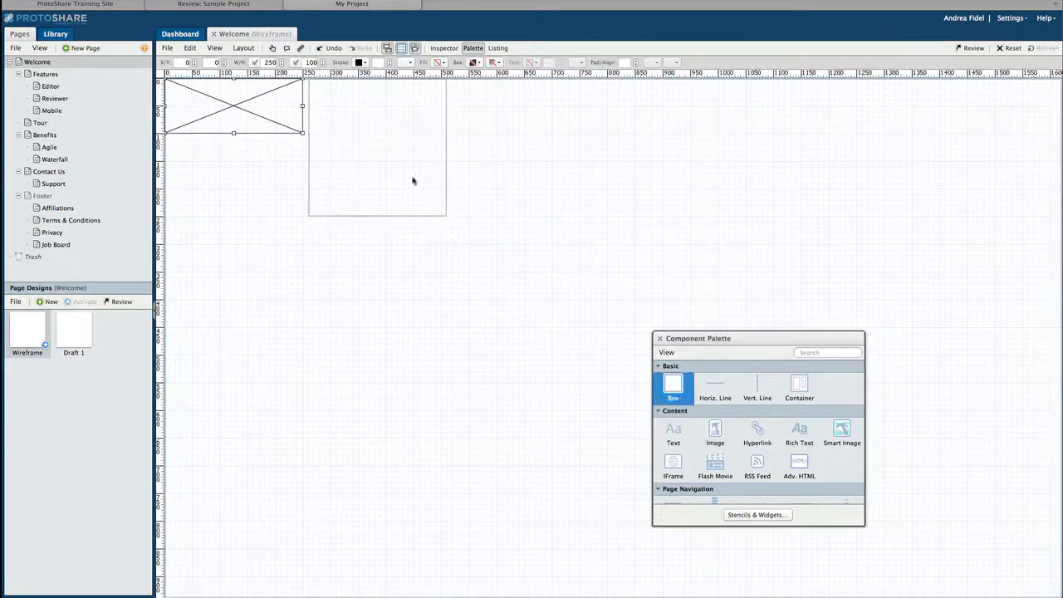
pyautogui.moveTo(446, 216); pyautogui.dragTo(718, 132)
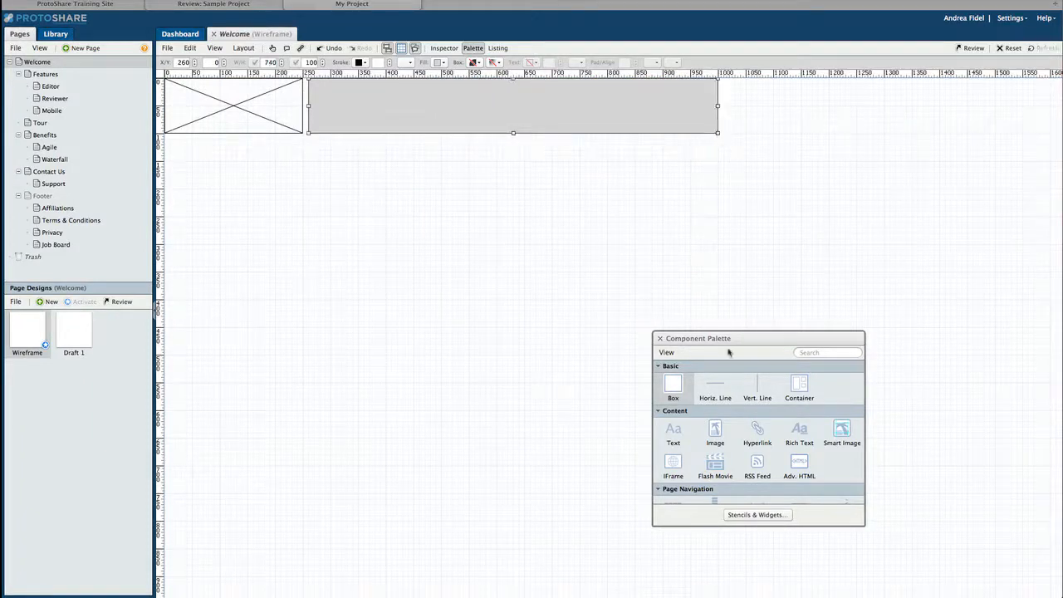
# Place a text field about 235 px wide, a selection about 95 px wide and a button about 60 px wide in a row on the gray header box.
pyautogui.scroll(-1, 757, 424)
pyautogui.scroll(-6, 754, 423)
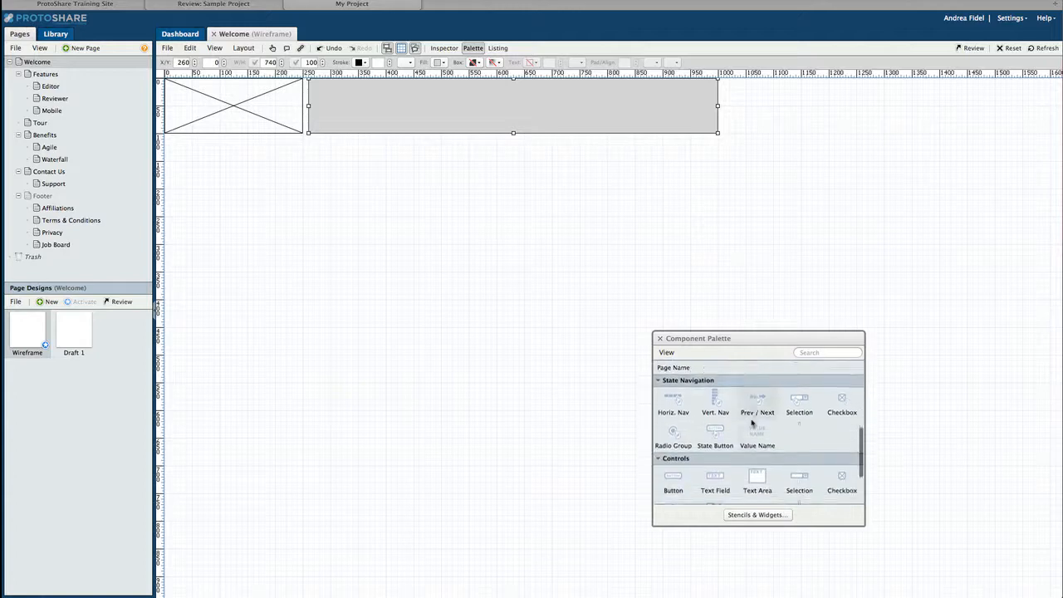
pyautogui.scroll(-2, 753, 425)
pyautogui.moveTo(716, 417); pyautogui.dragTo(624, 104)
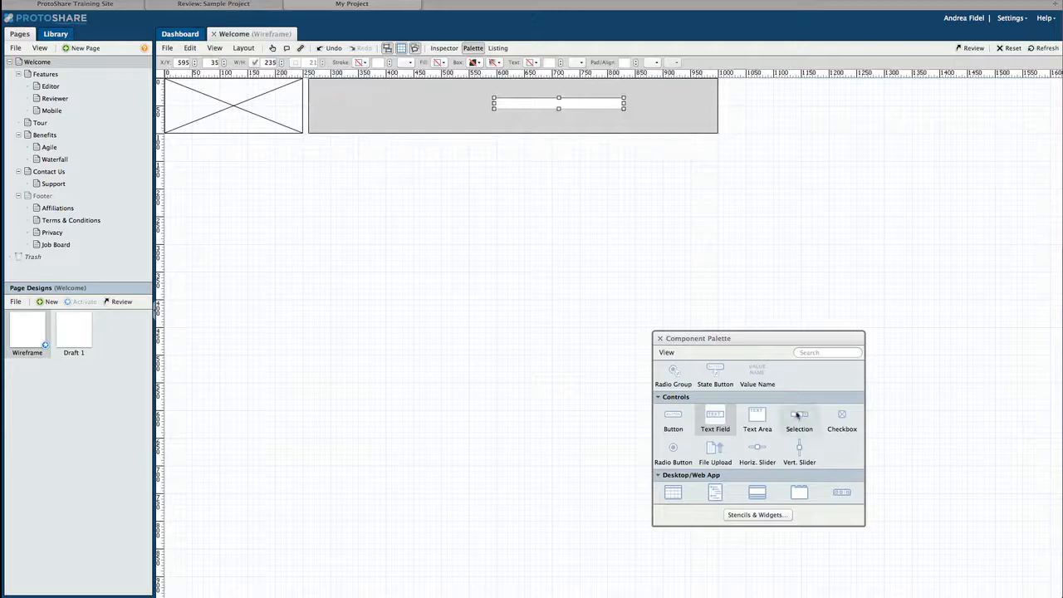
pyautogui.moveTo(799, 417); pyautogui.dragTo(677, 105)
pyautogui.moveTo(673, 104)
pyautogui.mouseDown()
pyautogui.moveTo(707, 101)
pyautogui.moveTo(678, 103)
pyautogui.mouseUp()
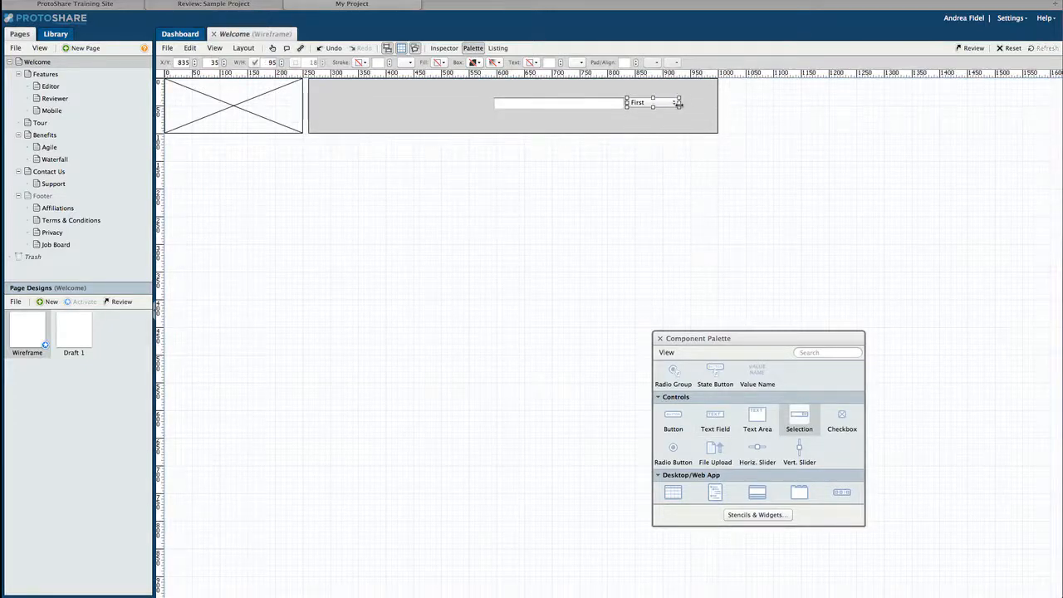
pyautogui.moveTo(673, 418); pyautogui.dragTo(716, 103)
# Show the property inspector and set the header selection's options to Website, Blog and Help Doc.
pyautogui.click(665, 104)
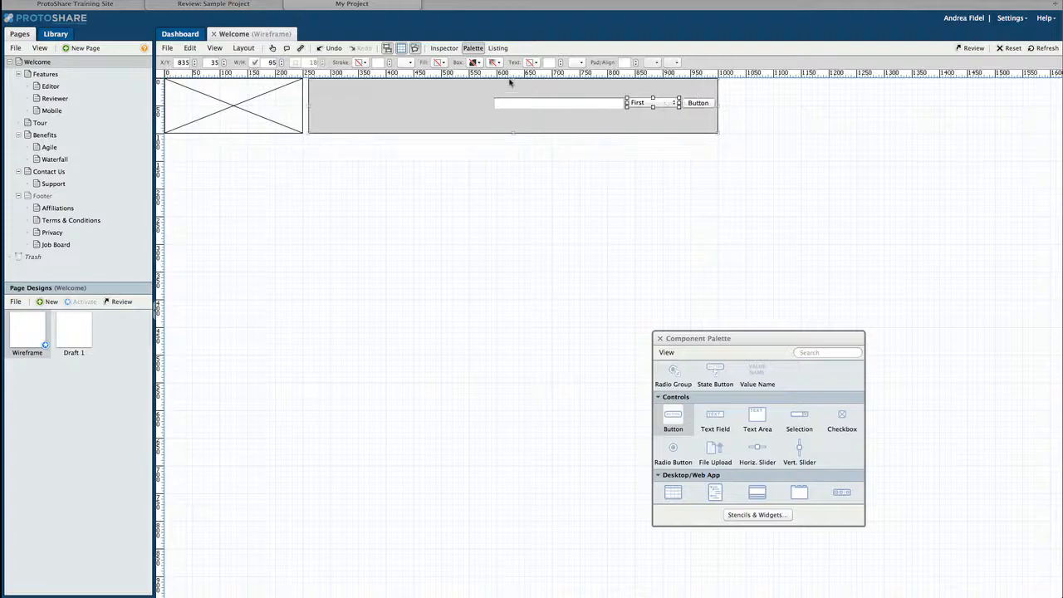
pyautogui.click(444, 48)
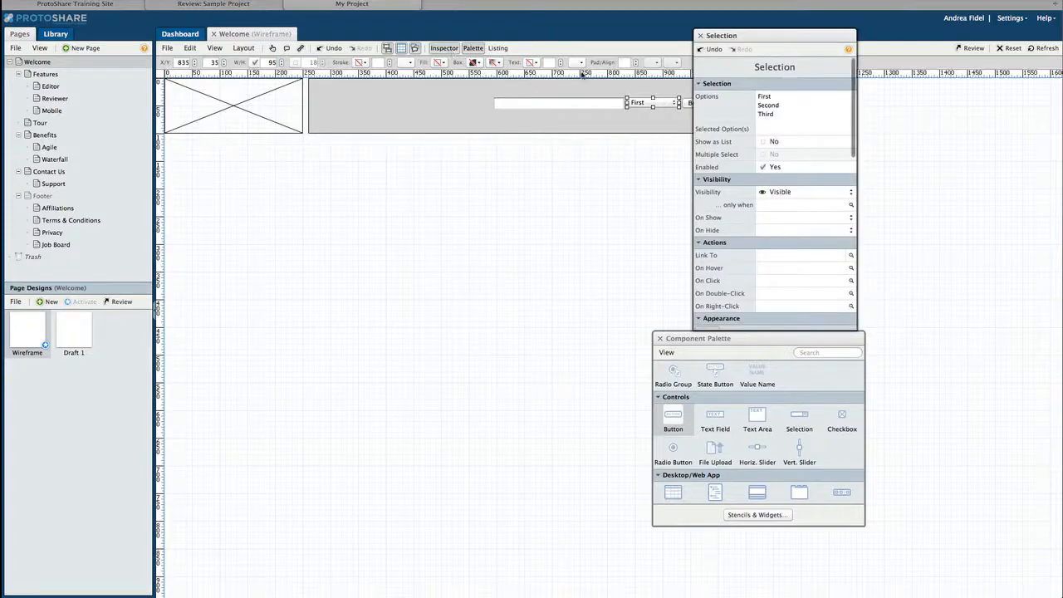
pyautogui.doubleClick(764, 96)
pyautogui.write('Website')
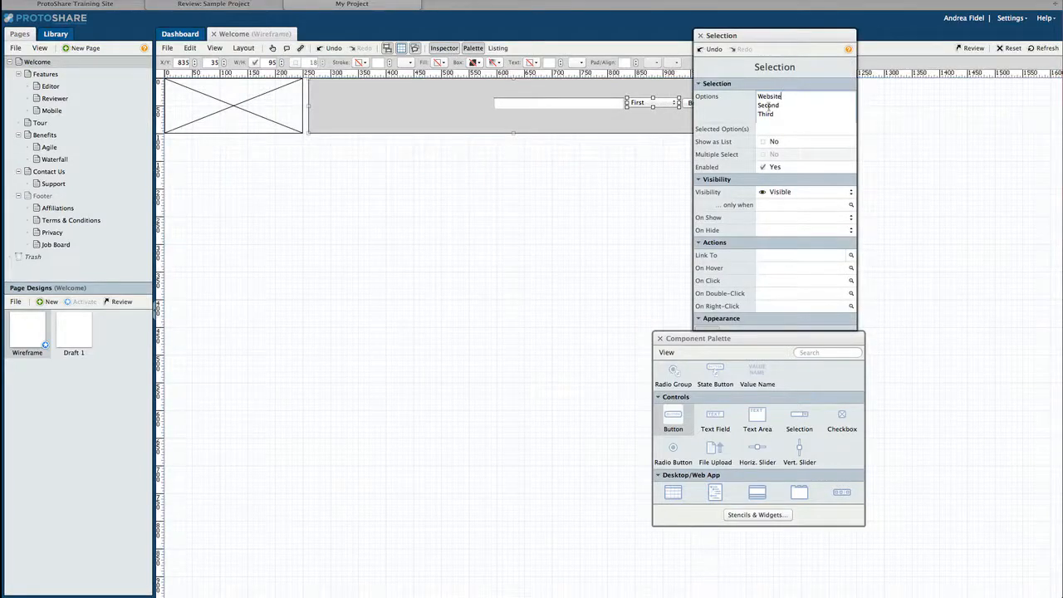
pyautogui.doubleClick(768, 106)
pyautogui.write('Blog')
pyautogui.doubleClick(776, 112)
pyautogui.write('Help Doc')
# Label the header button Go and set the text field's text to Search.
pyautogui.click(692, 106)
pyautogui.click(760, 97)
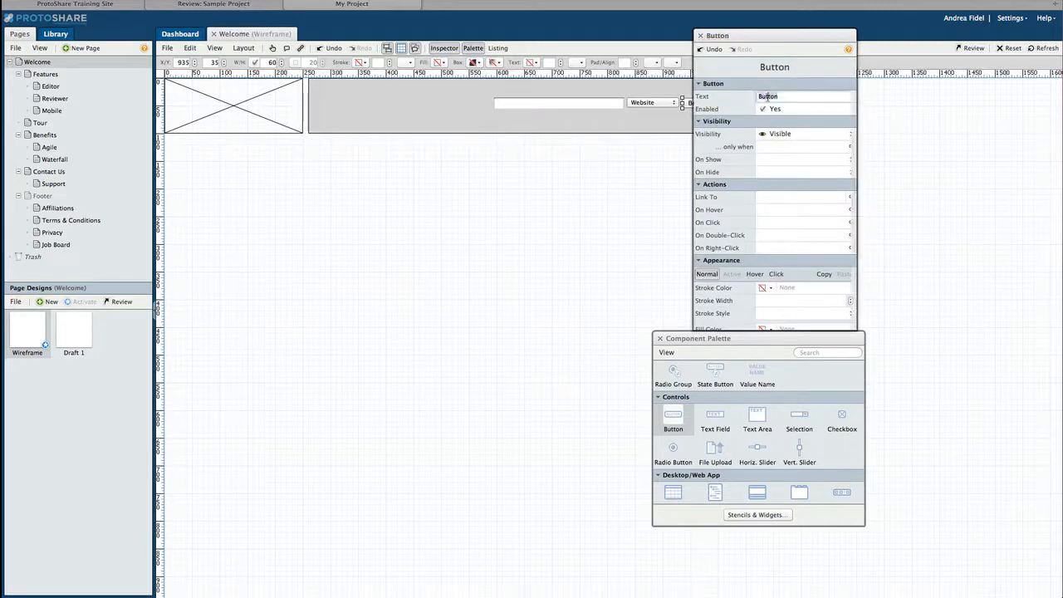
pyautogui.write('C')
pyautogui.click(558, 102)
pyautogui.click(781, 97)
pyautogui.write('Sear')
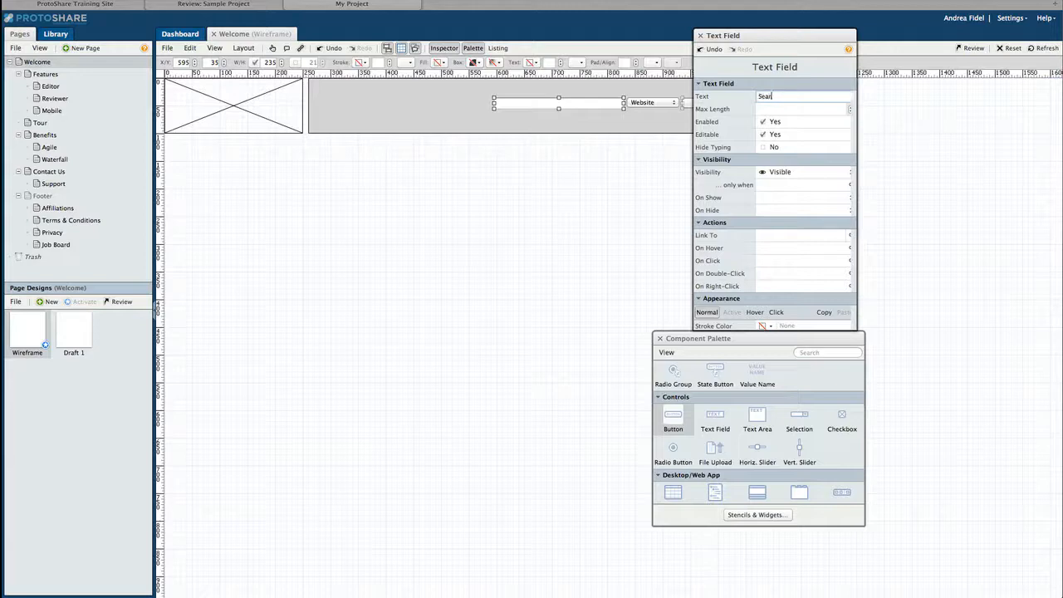
pyautogui.write('ch')
pyautogui.press('Return')
pyautogui.click(700, 36)
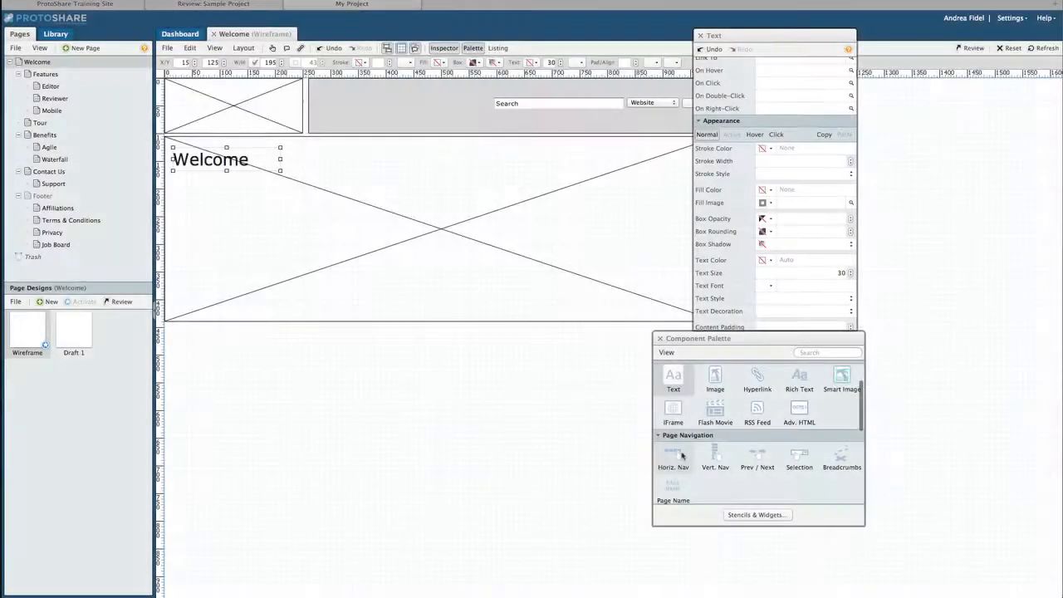
# Add a horizontal page navigation below the large Welcome image, move the floating panels clear of the layout, and widen the navigation to 1000 px.
pyautogui.moveTo(673, 453); pyautogui.dragTo(399, 332)
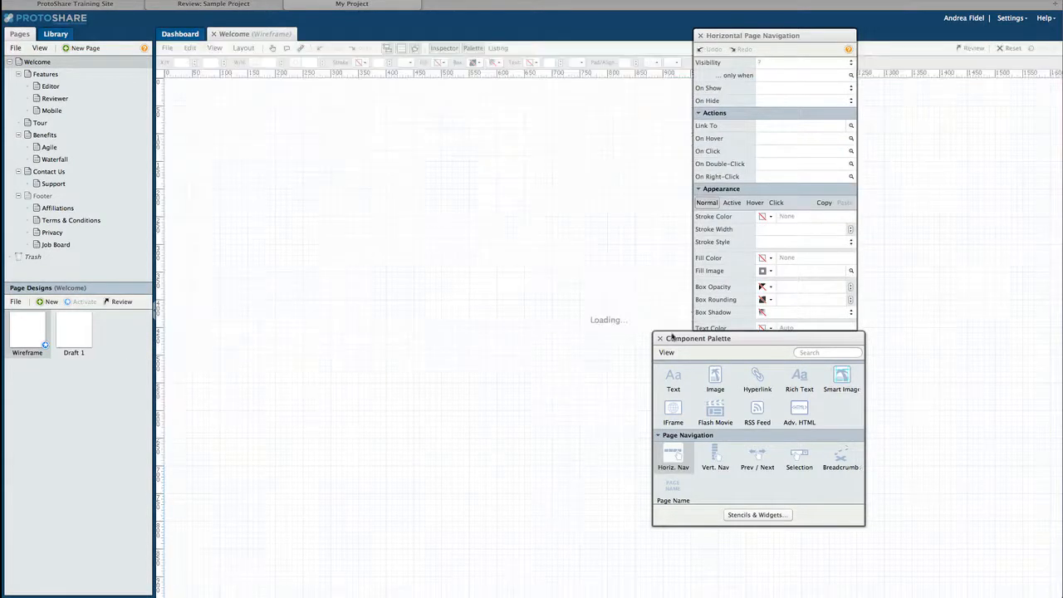
pyautogui.moveTo(825, 338); pyautogui.dragTo(967, 376)
pyautogui.moveTo(835, 37); pyautogui.dragTo(912, 53)
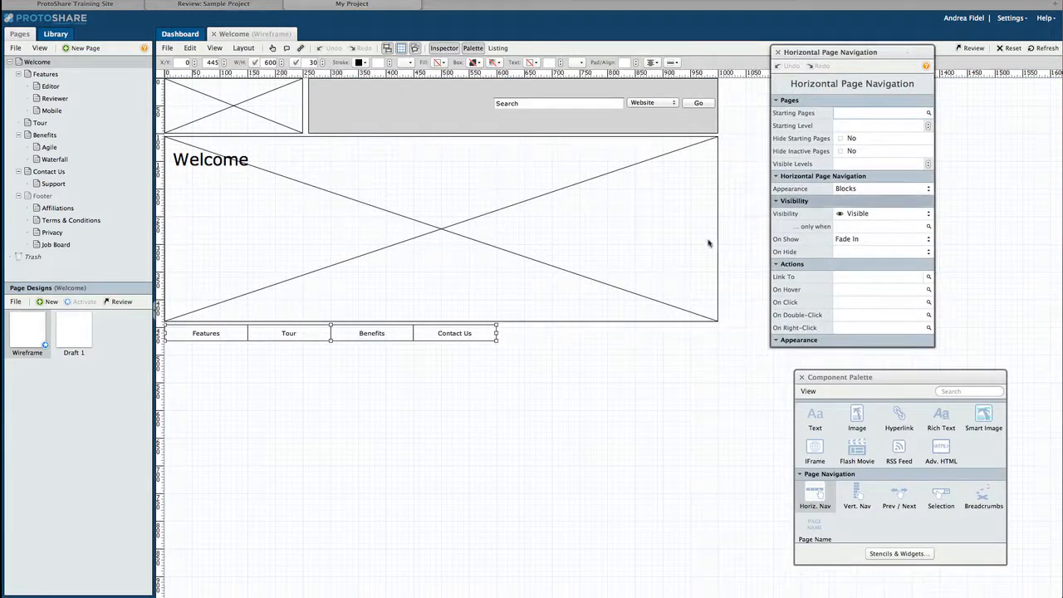
pyautogui.moveTo(497, 333); pyautogui.dragTo(718, 343)
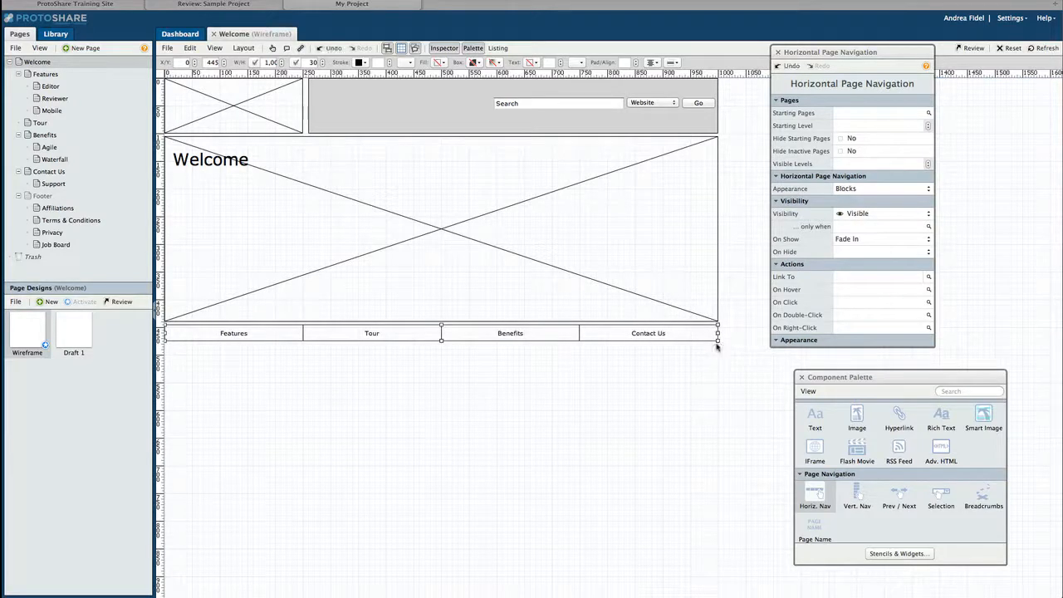
# Give the horizontal navigation a light olive fill with matching stroke and a dark olive text color.
pyautogui.click(446, 64)
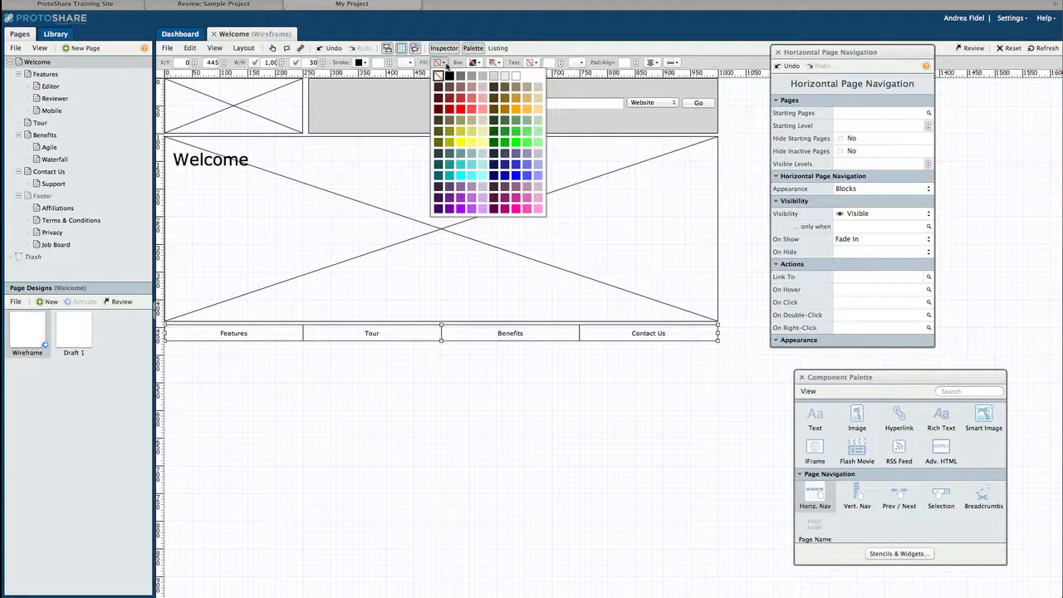
pyautogui.click(473, 121)
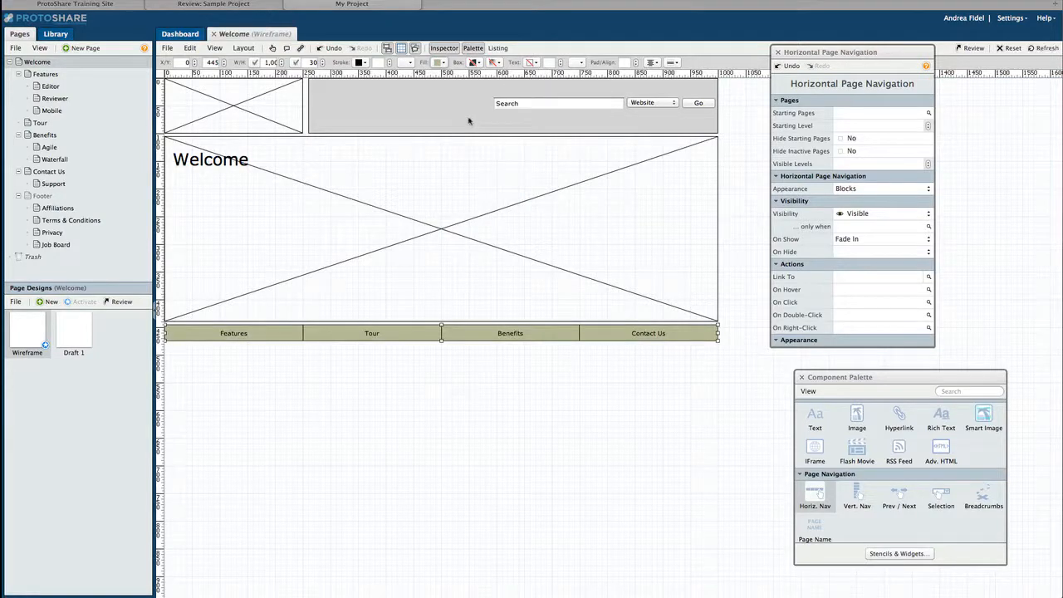
pyautogui.click(364, 64)
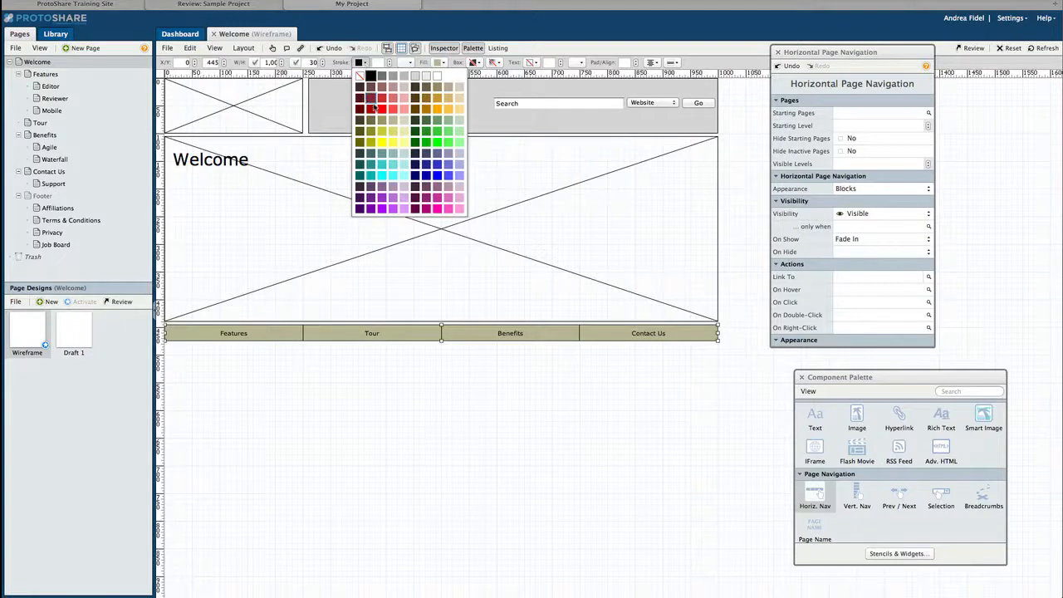
pyautogui.click(380, 122)
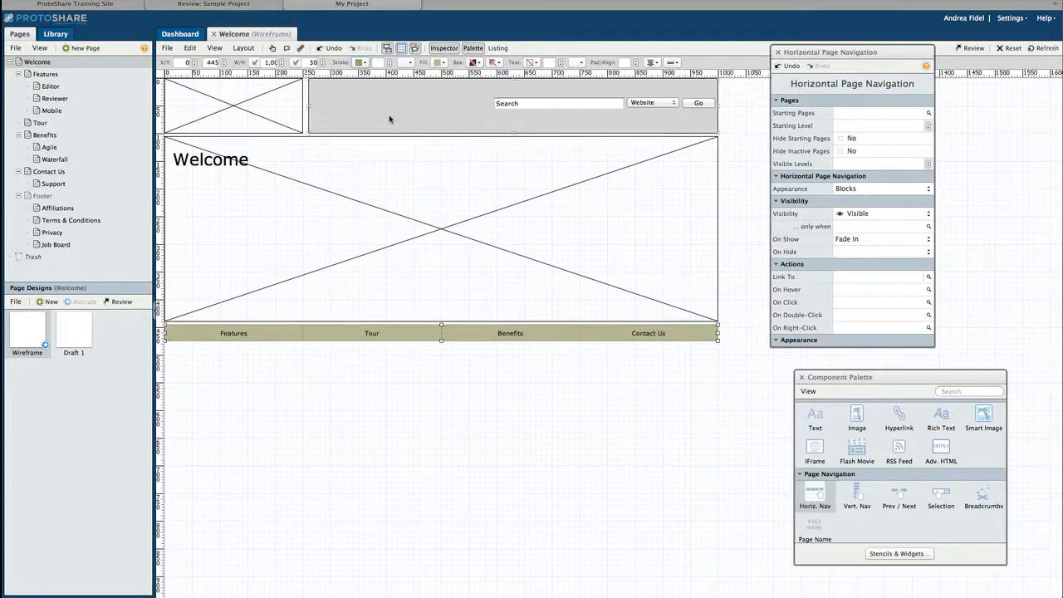
pyautogui.click(529, 64)
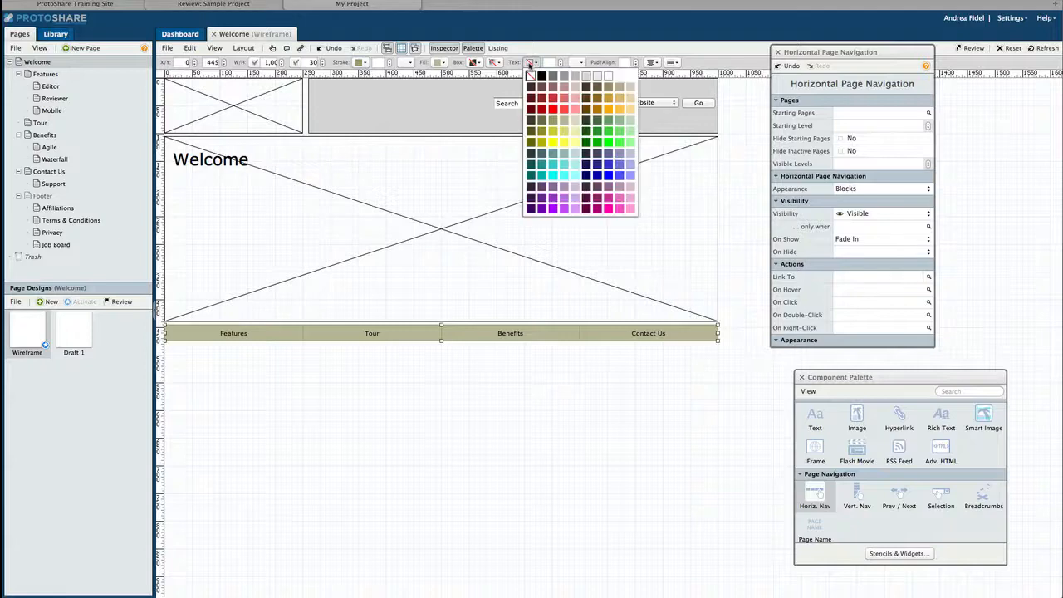
pyautogui.click(533, 127)
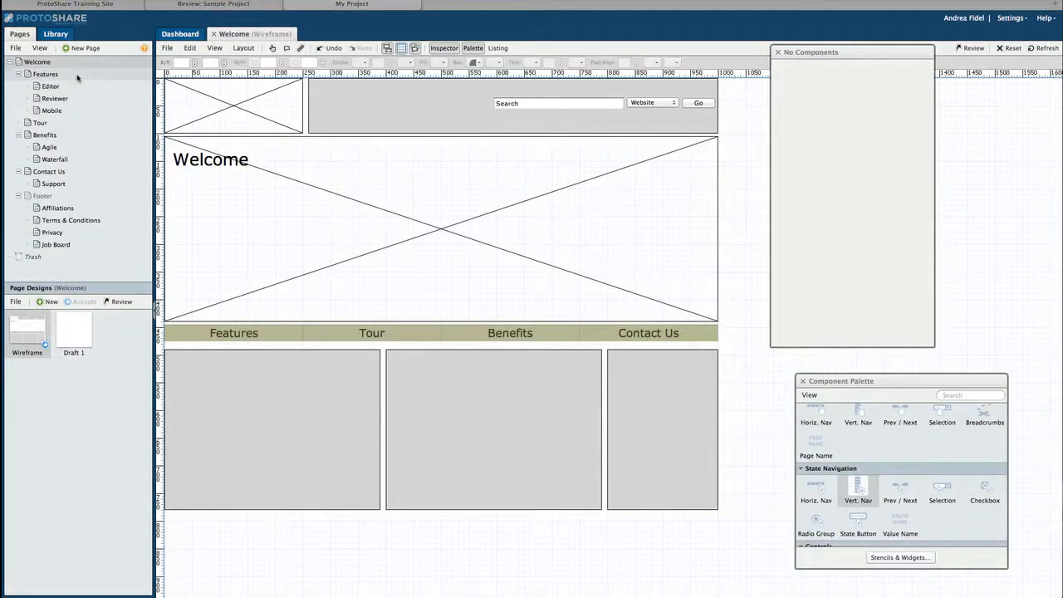
# Open the Features page's wireframe, hide the property inspector and component palette, and show the listing of states, components and annotations.
pyautogui.doubleClick(78, 75)
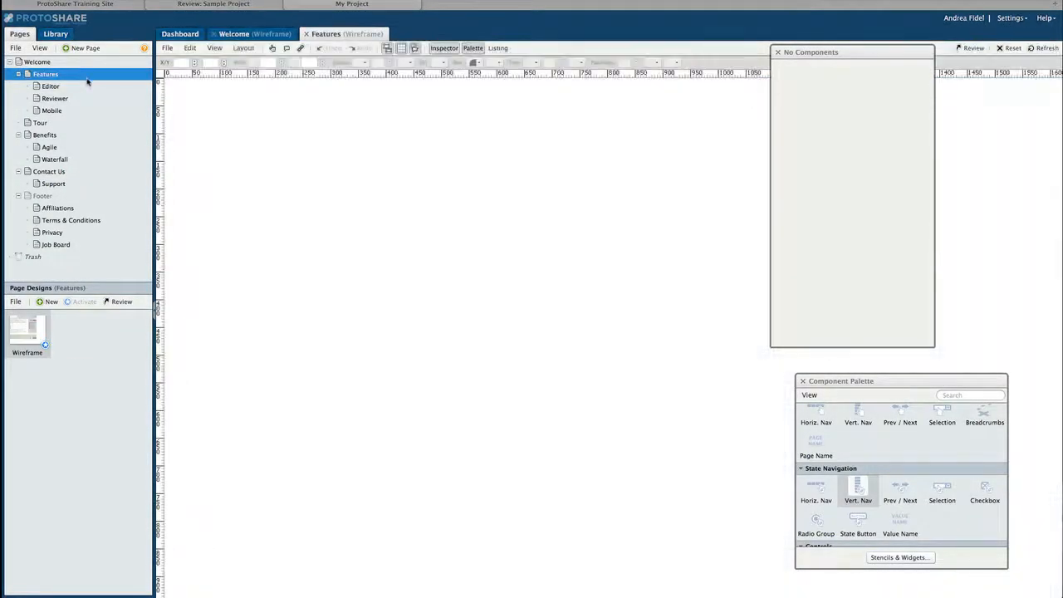
pyautogui.click(445, 48)
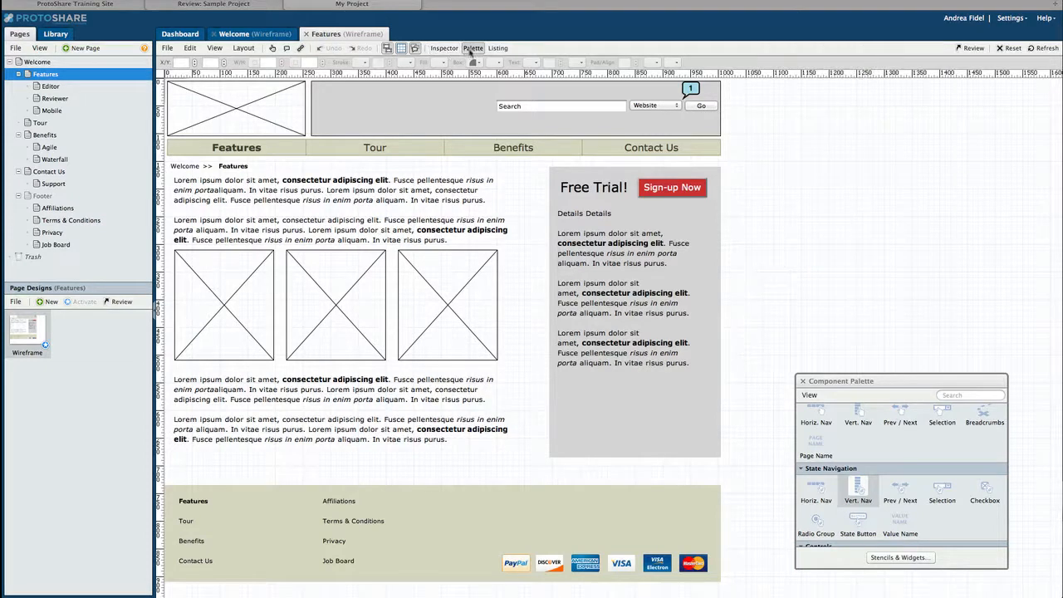
pyautogui.click(471, 49)
pyautogui.click(498, 48)
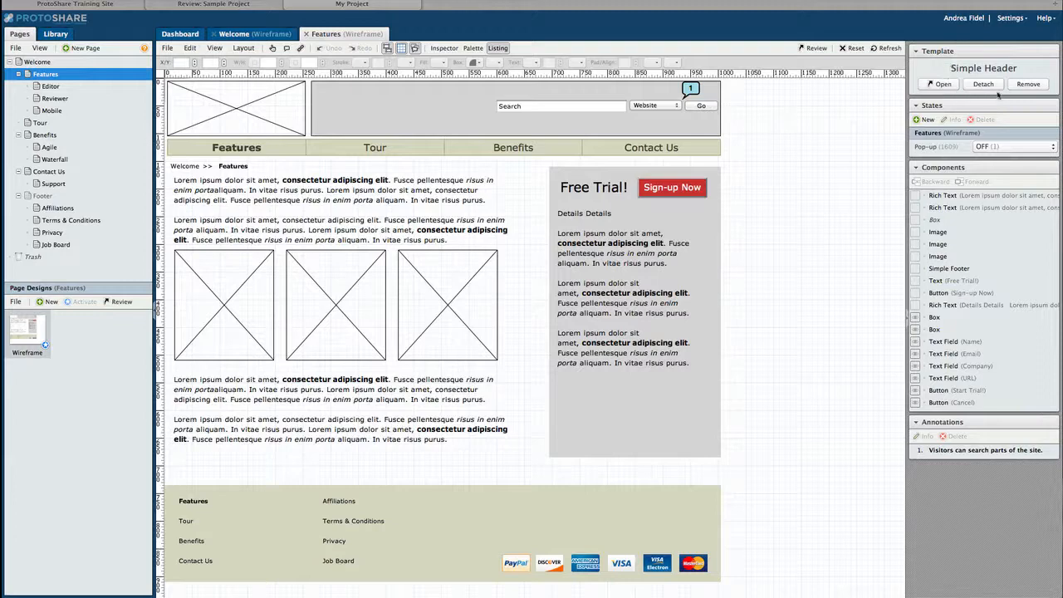
# View the Features page's Pop-up state ON, return it to OFF, and highlight the annotation about searching parts of the site.
pyautogui.click(1005, 146)
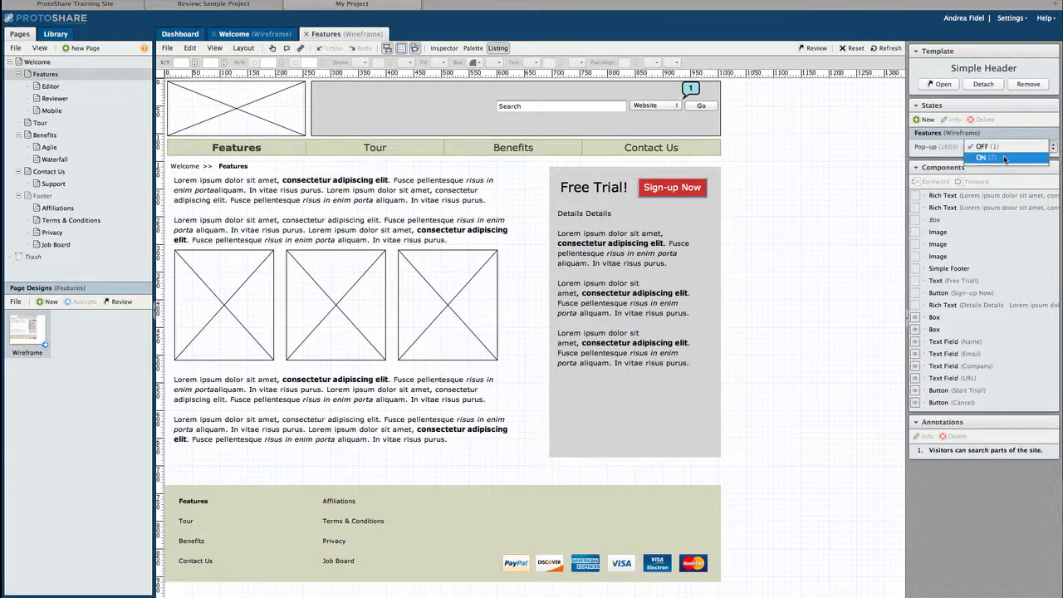
pyautogui.click(1005, 157)
pyautogui.click(1007, 147)
pyautogui.click(1005, 135)
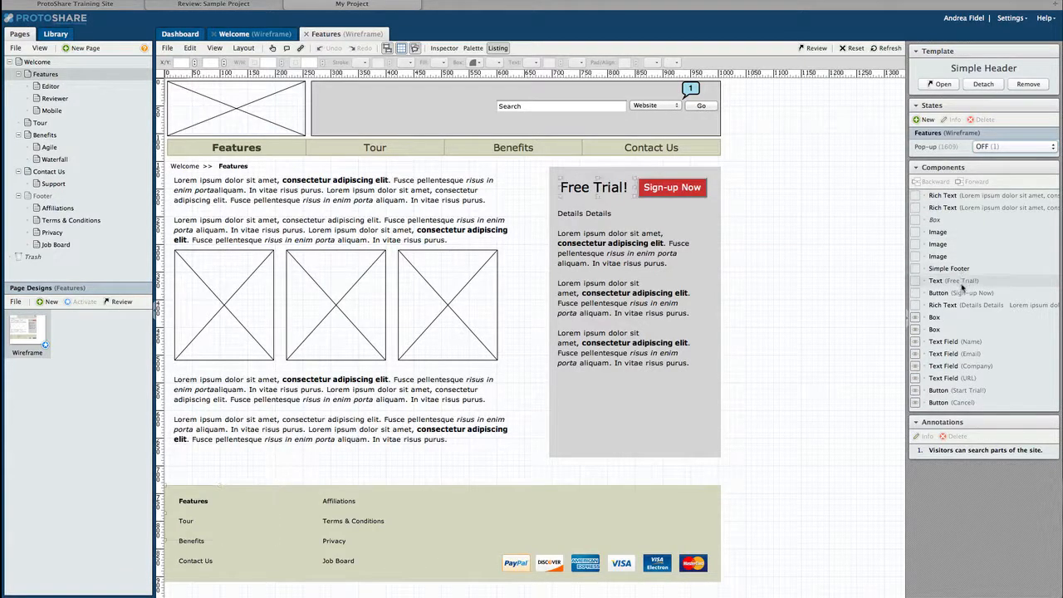
pyautogui.click(946, 449)
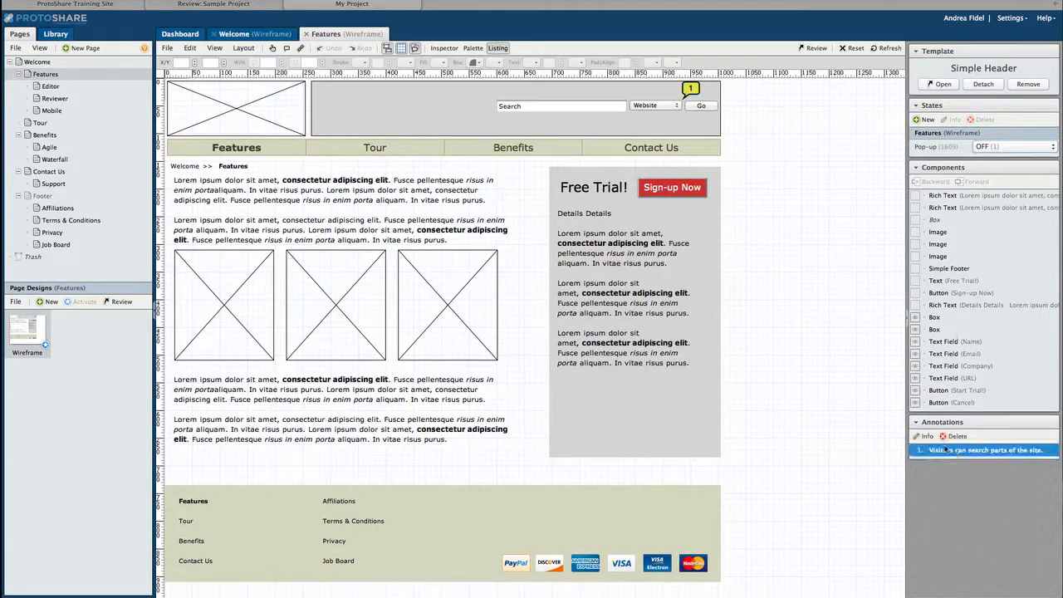
pyautogui.click(756, 151)
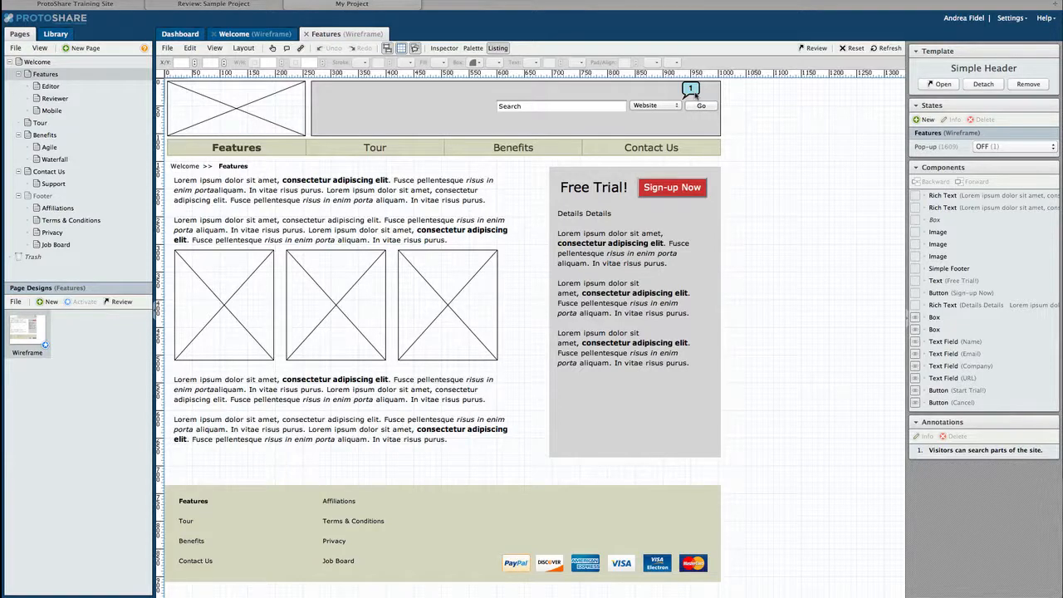
# Add an annotation with the subject Product Pictures at the upper-right corner of the third image on the Features page.
pyautogui.click(287, 49)
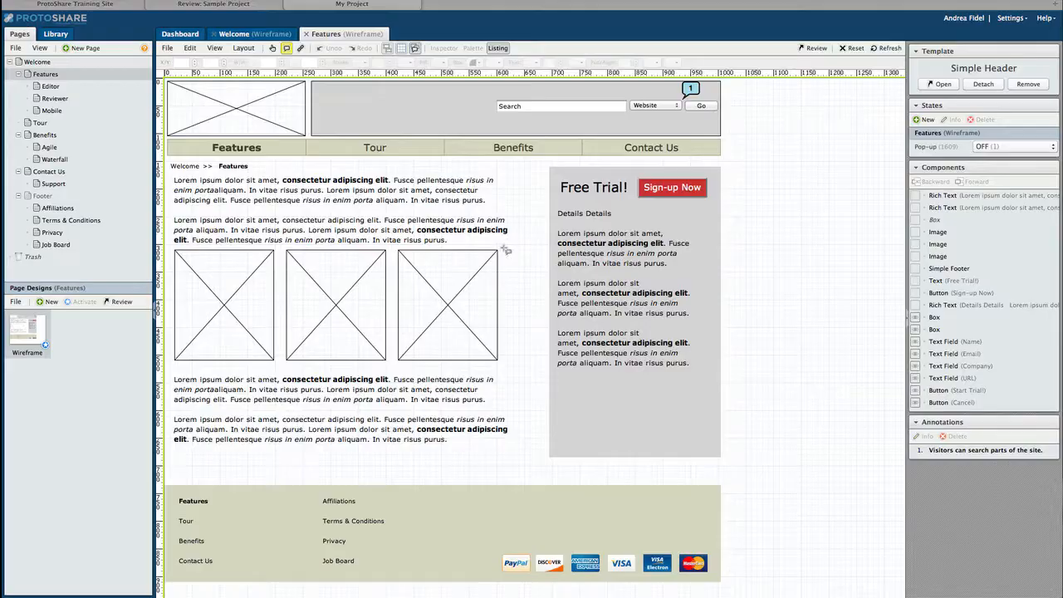
pyautogui.click(506, 250)
pyautogui.write('Pr')
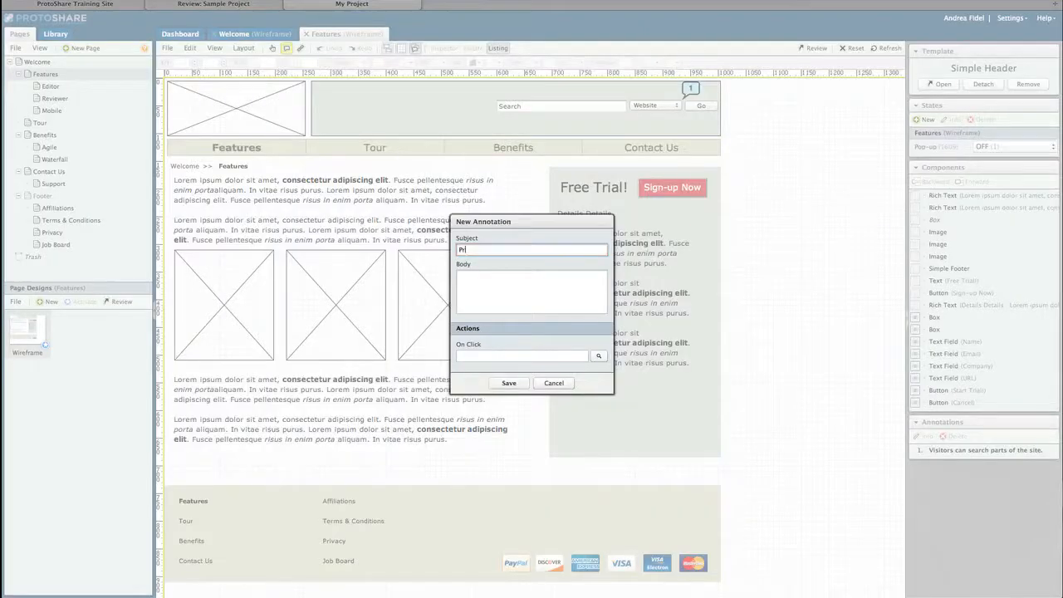
pyautogui.write('oduct Pictures')
pyautogui.press('Return')
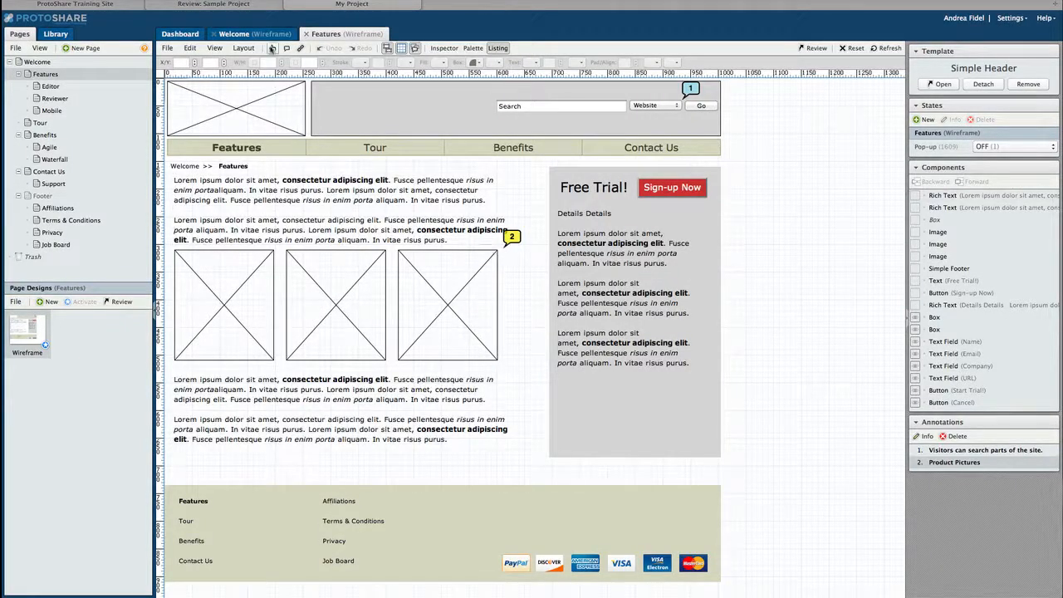
# Test the Features page in interactive mode by opening and closing the Sign-up Now pop-up and choosing Website in the search selection.
pyautogui.click(272, 48)
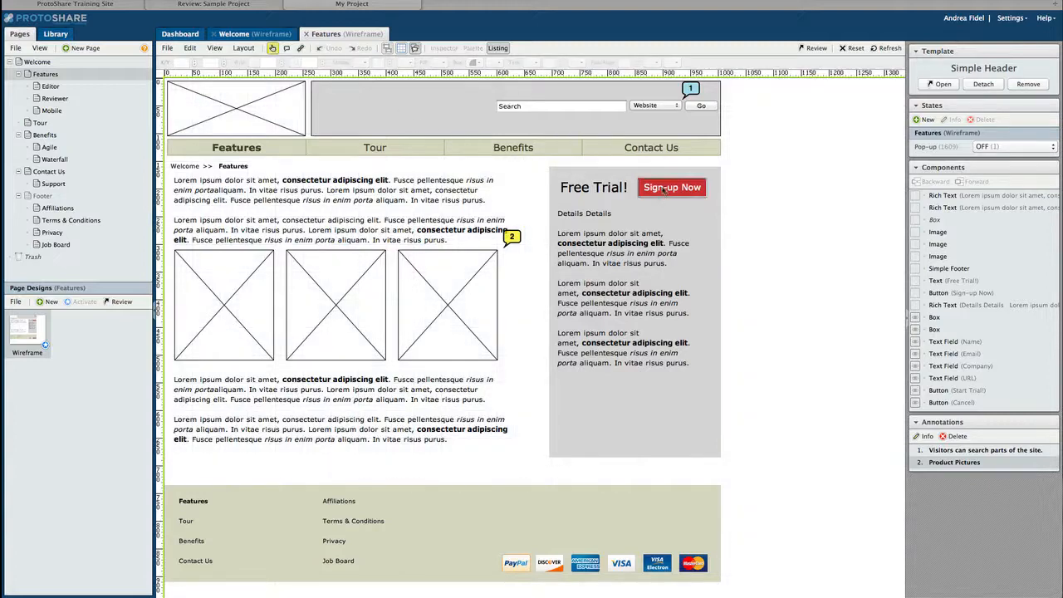
pyautogui.click(642, 192)
pyautogui.click(433, 343)
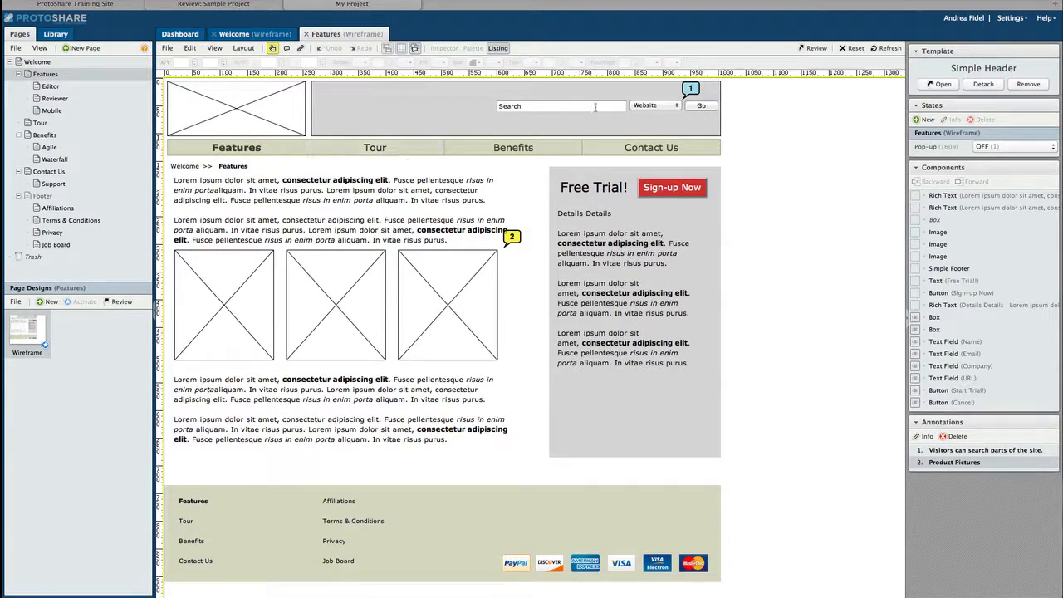
pyautogui.click(661, 109)
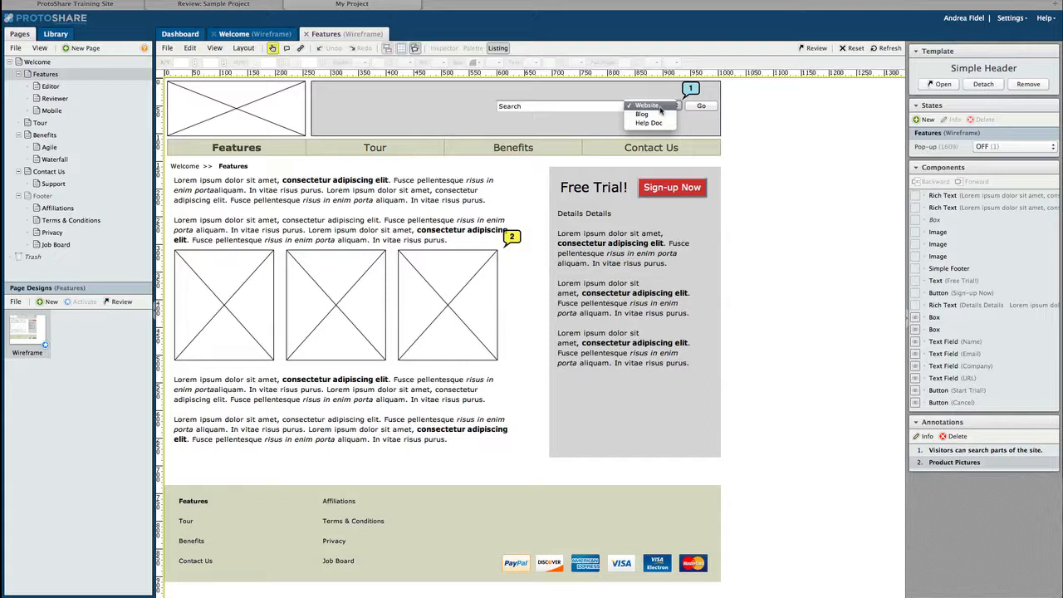
pyautogui.click(662, 107)
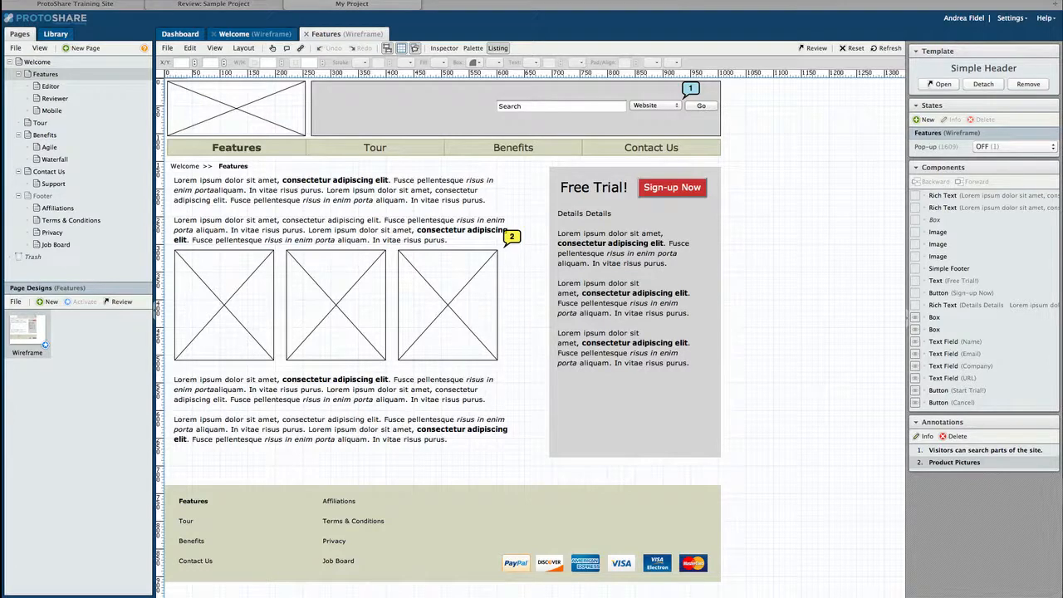
# Invite the suggested PR reviewer to the project from the dashboard with the message "Here is the project we are starting.".
pyautogui.click(182, 36)
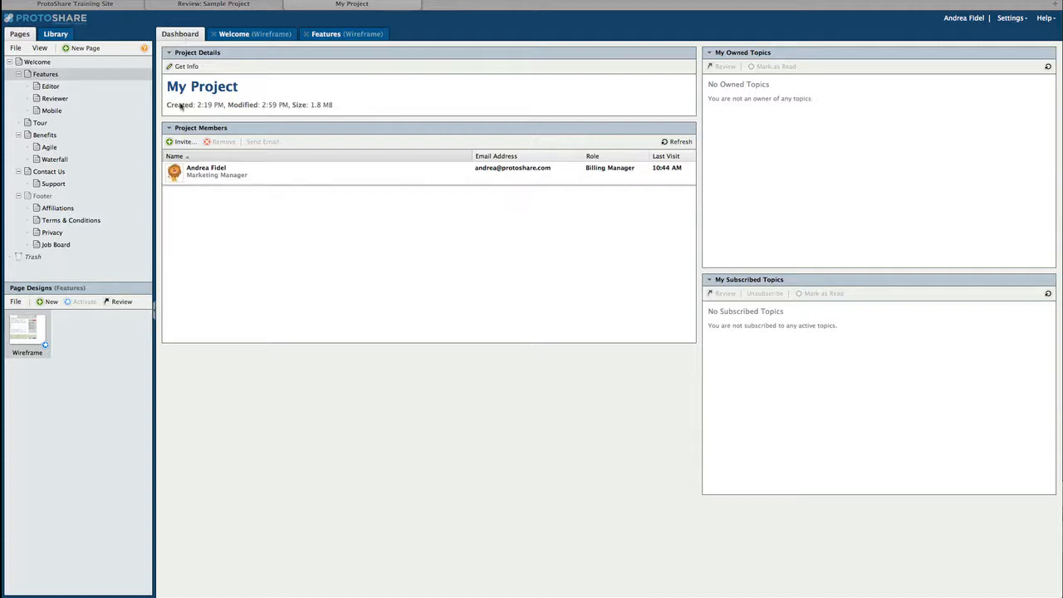
pyautogui.click(181, 143)
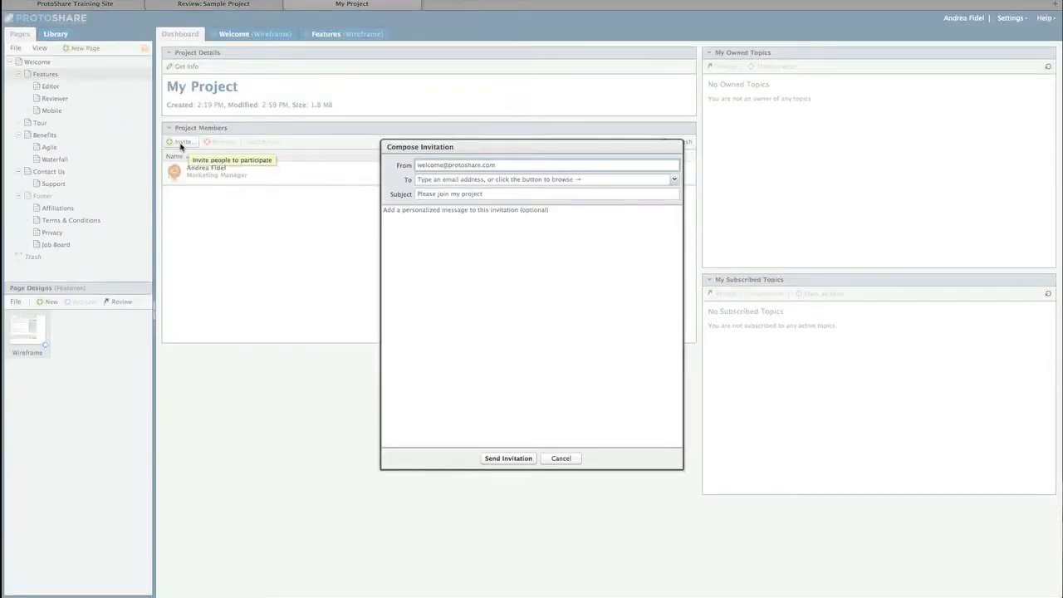
pyautogui.click(438, 177)
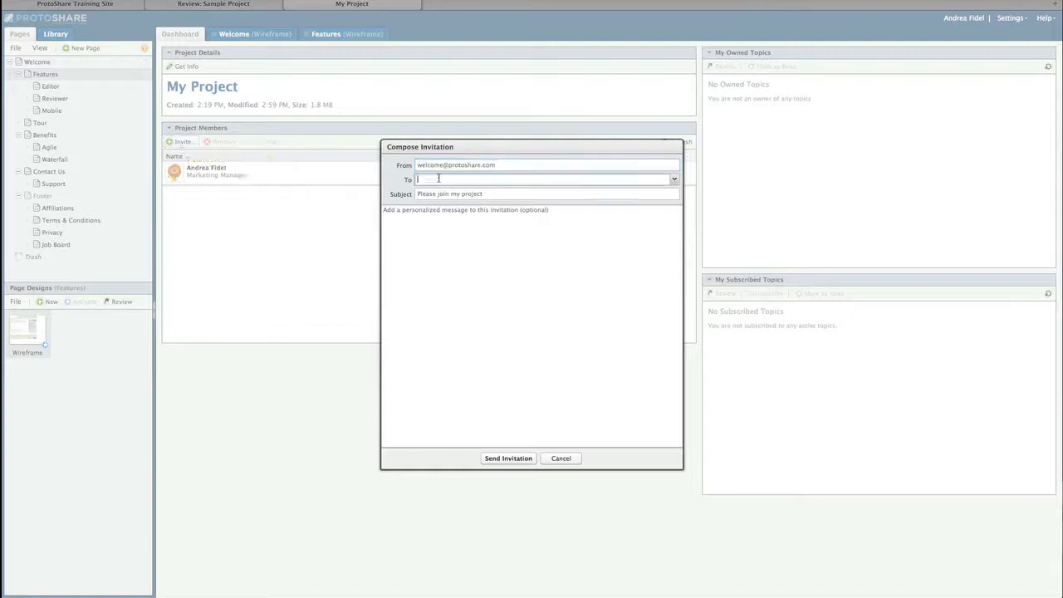
pyautogui.write('pra')
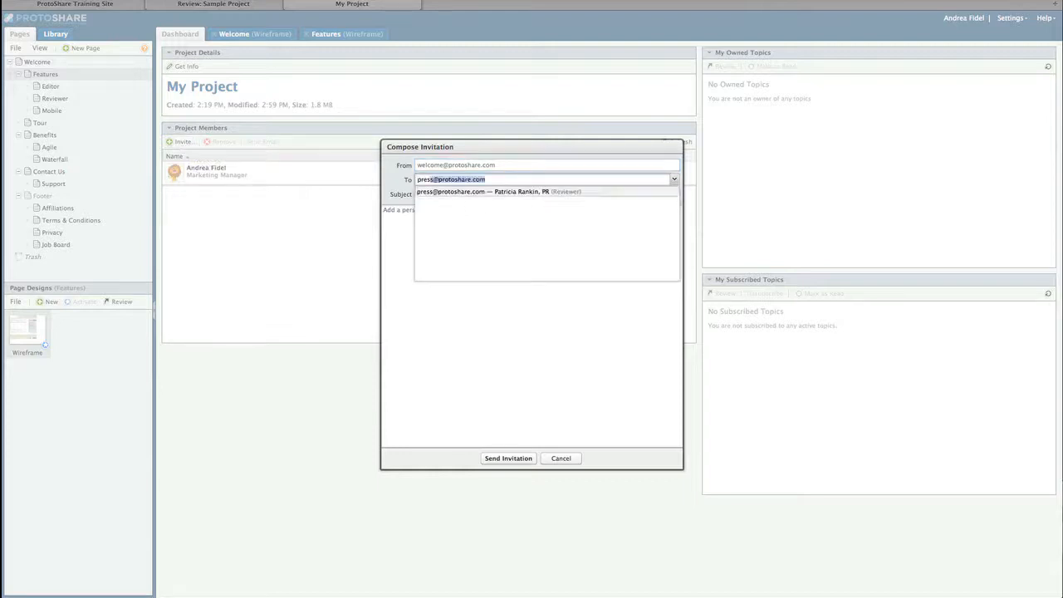
pyautogui.press('Return')
pyautogui.click(464, 268)
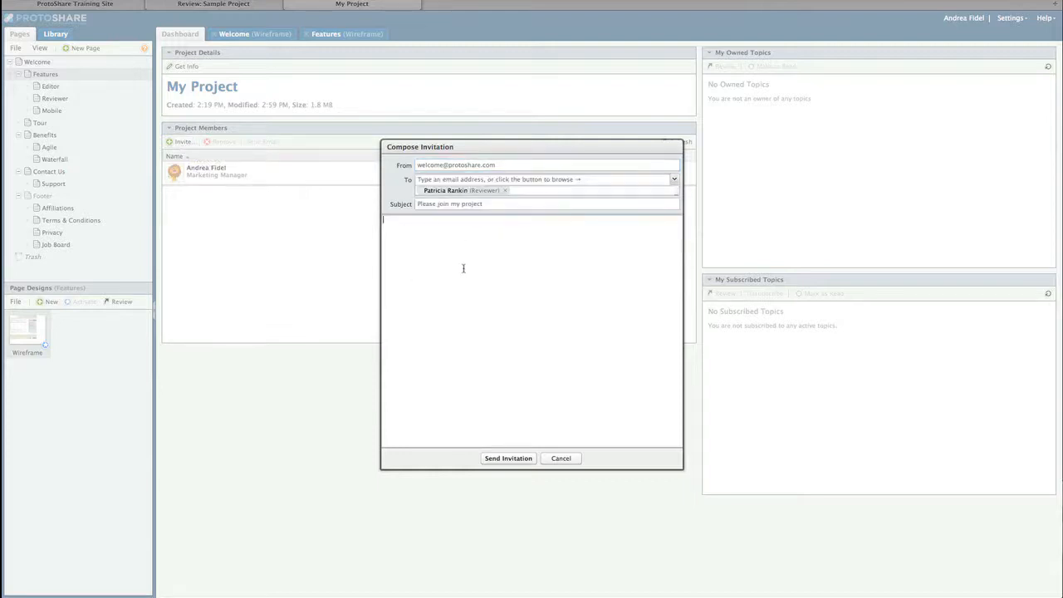
pyautogui.write('Here is the project we are starting.')
pyautogui.click(506, 459)
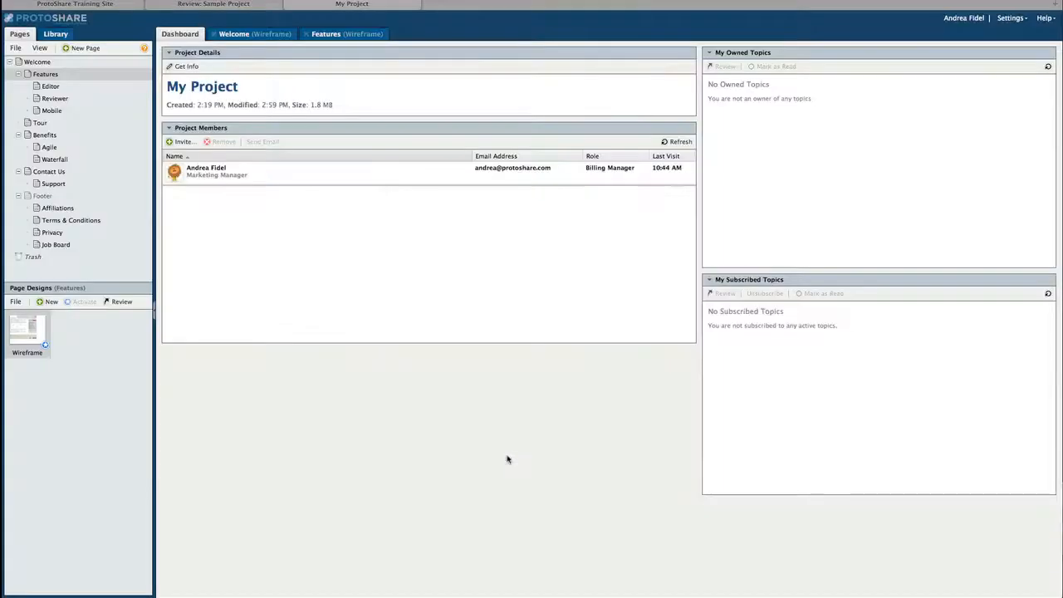
# Open the Welcome page's active design for review and switch to the review window.
pyautogui.rightClick(53, 63)
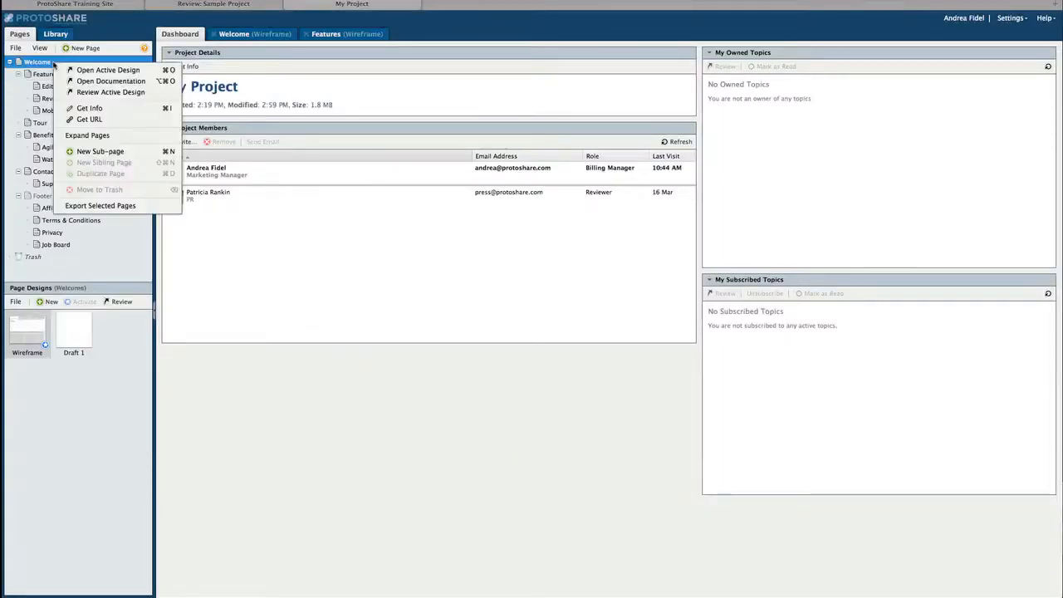
pyautogui.click(98, 91)
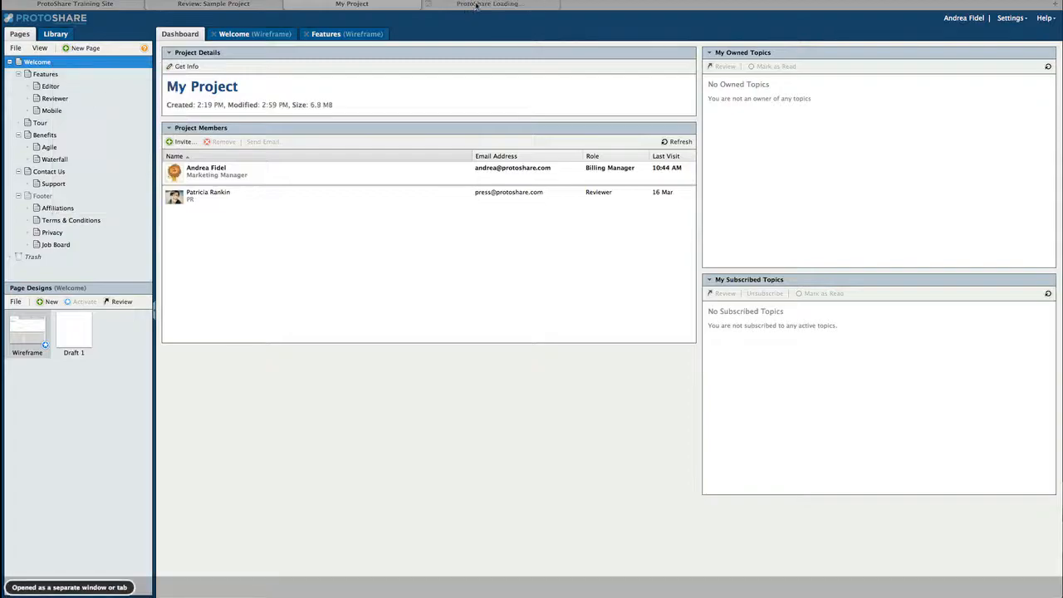
pyautogui.click(477, 5)
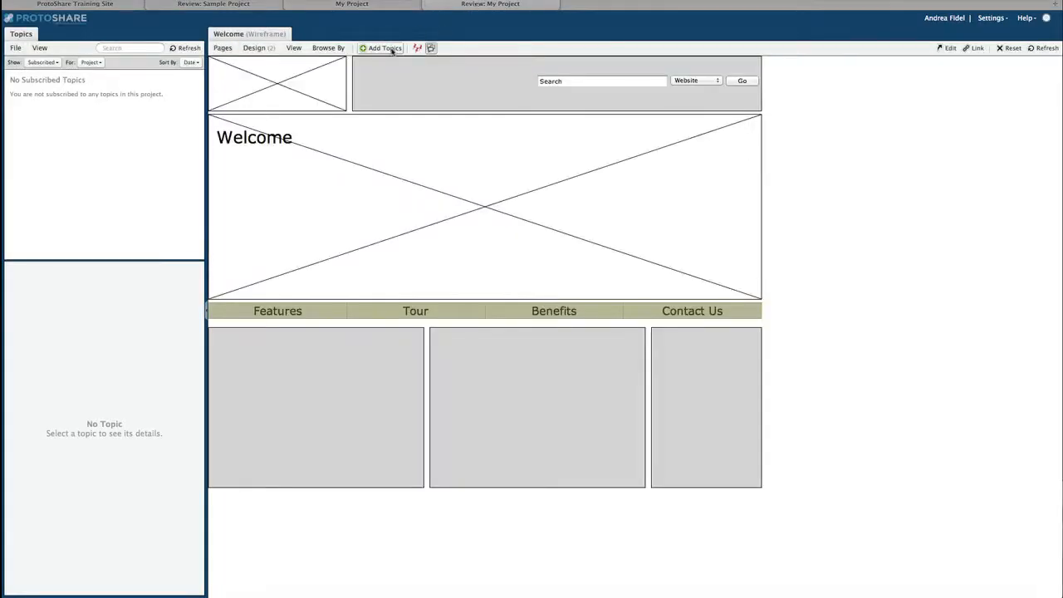
# Pin a topic with the subject "What content do we want down here?" just above the first grey box on the Welcome page.
pyautogui.click(393, 50)
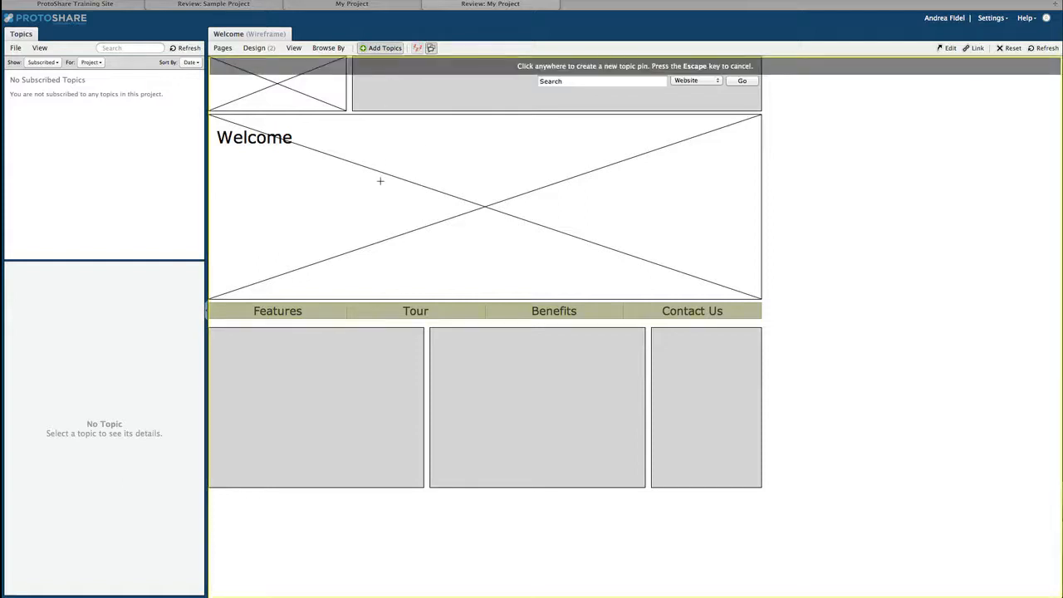
pyautogui.click(383, 331)
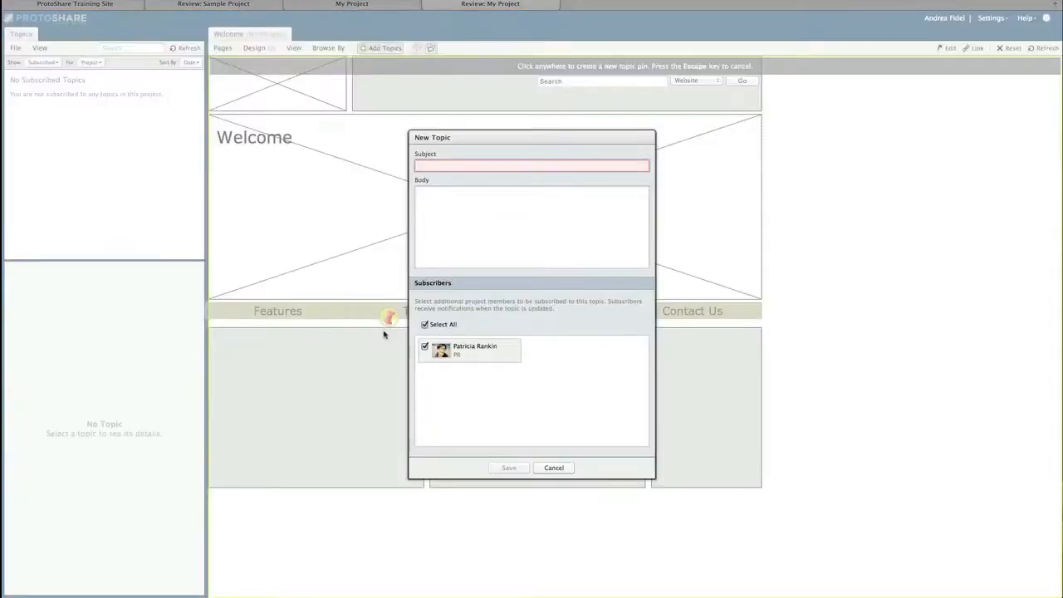
pyautogui.write('What content do we want do')
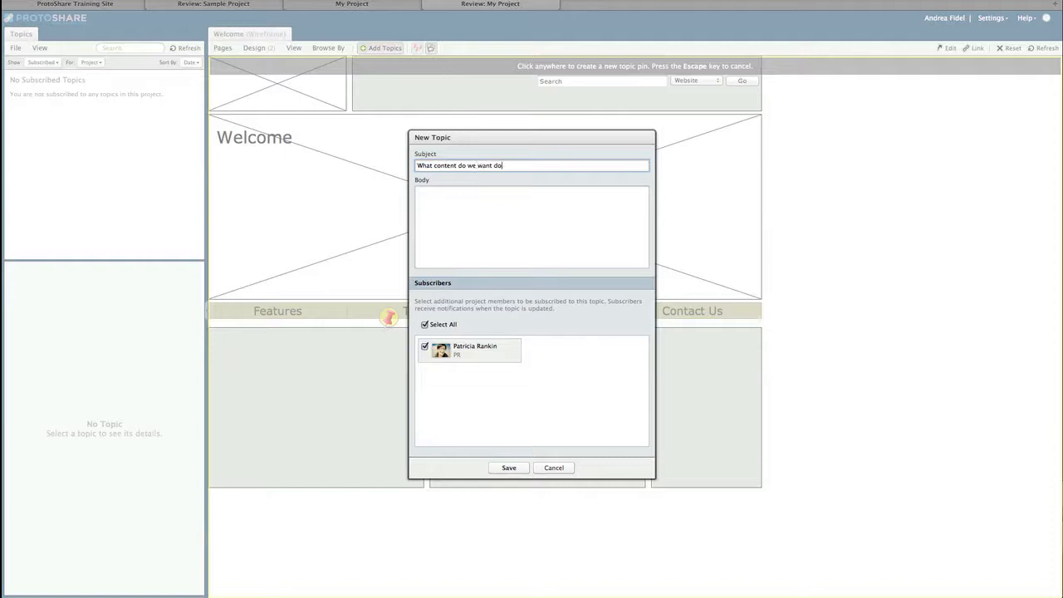
pyautogui.write('wn here?')
pyautogui.click(508, 468)
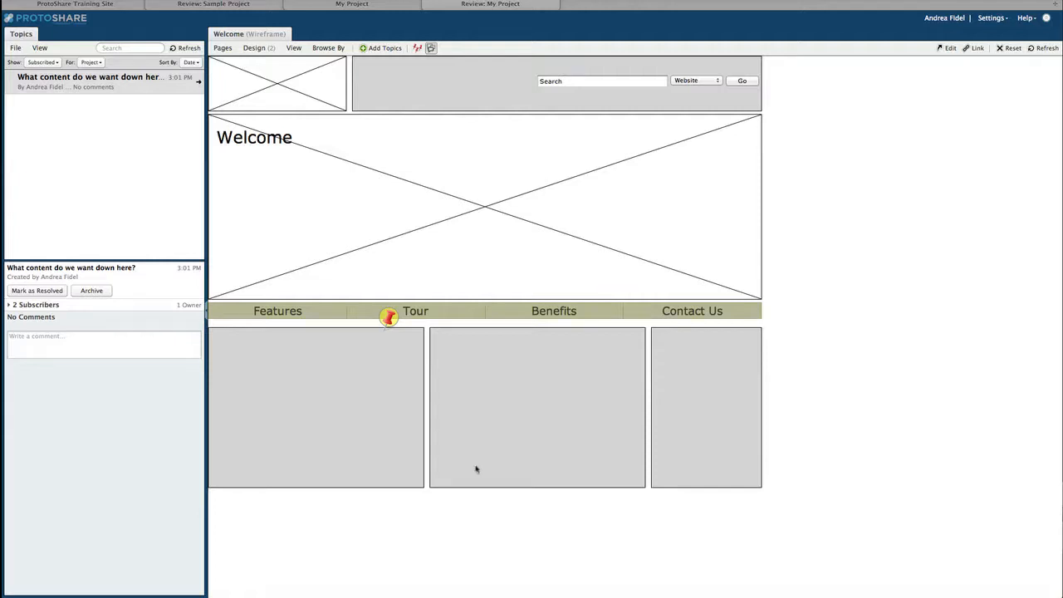
# Add the comment "I think testimonials." to the topic about the content wanted on the Welcome page.
pyautogui.click(177, 352)
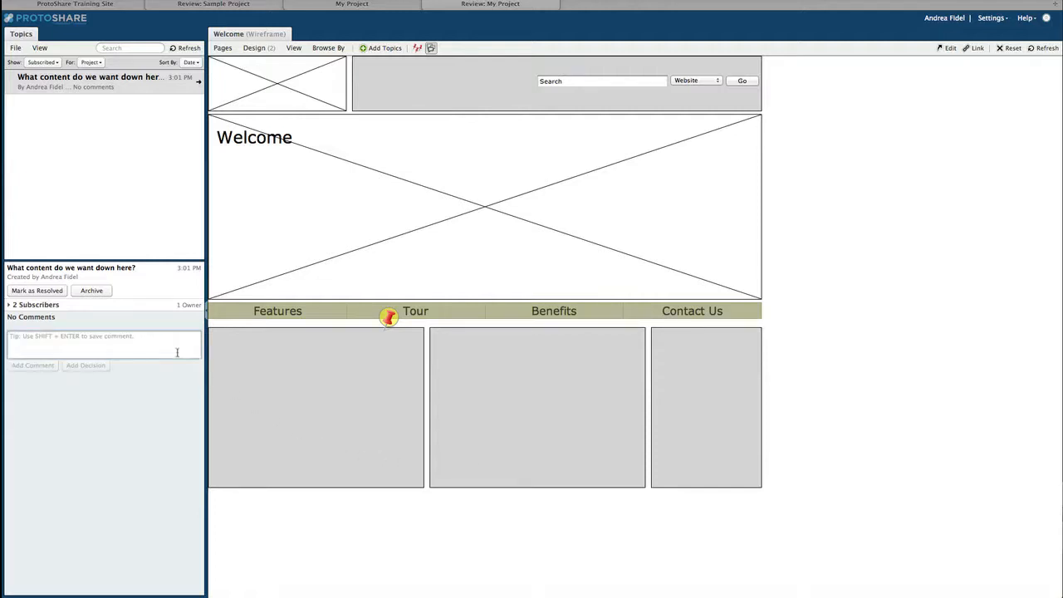
pyautogui.write('I thi')
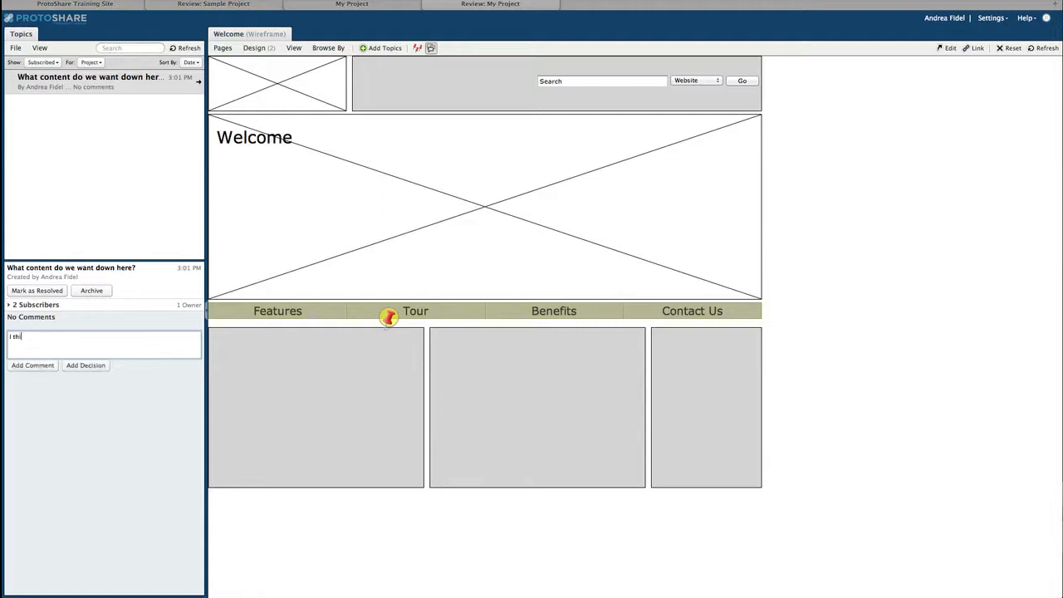
pyautogui.write('nk testimonials.')
pyautogui.click(37, 365)
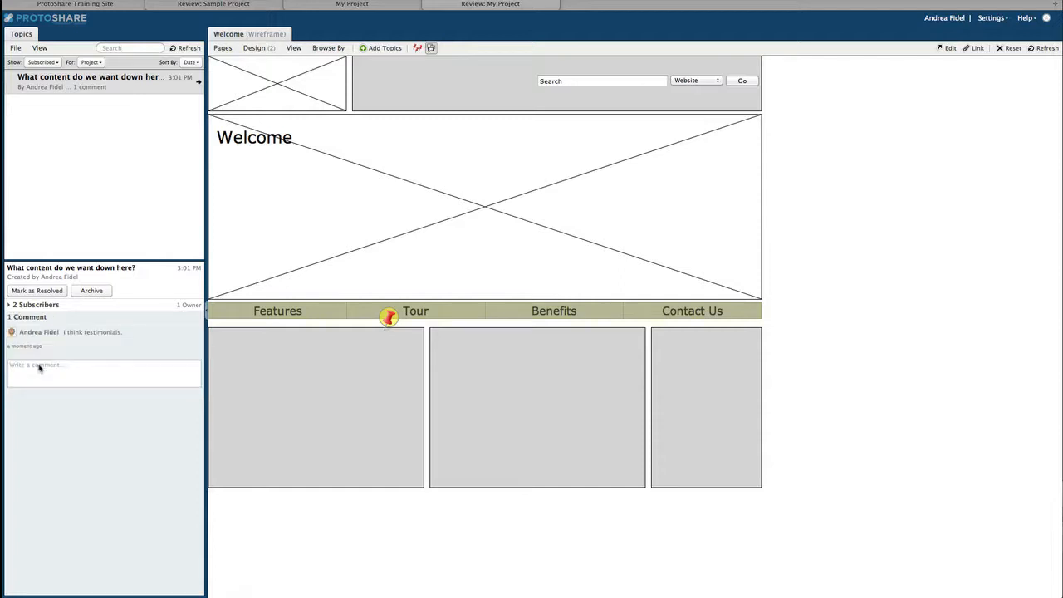